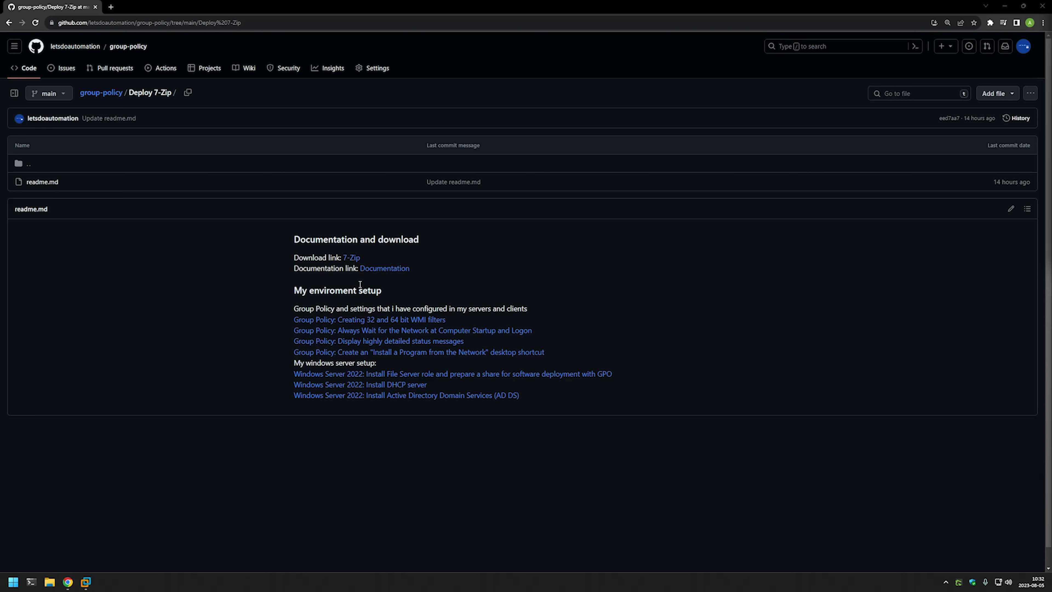
drag(279, 306, 532, 396)
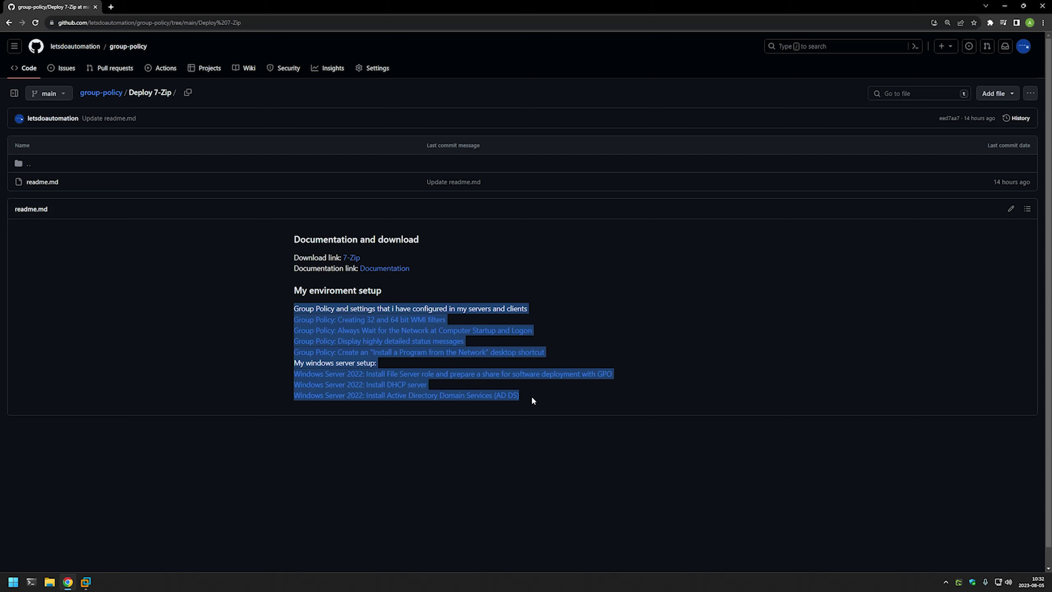
click(532, 396)
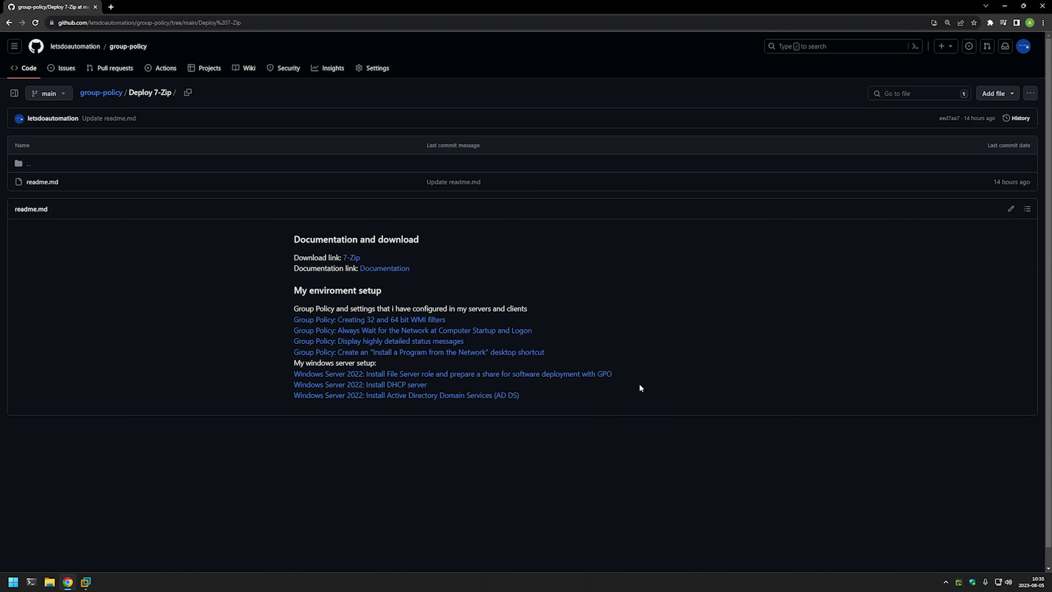
- Open the 7-Zip download page from the readme and download the 64-bit Windows x64 MSI installer of version 23.01
middle_click(352, 258)
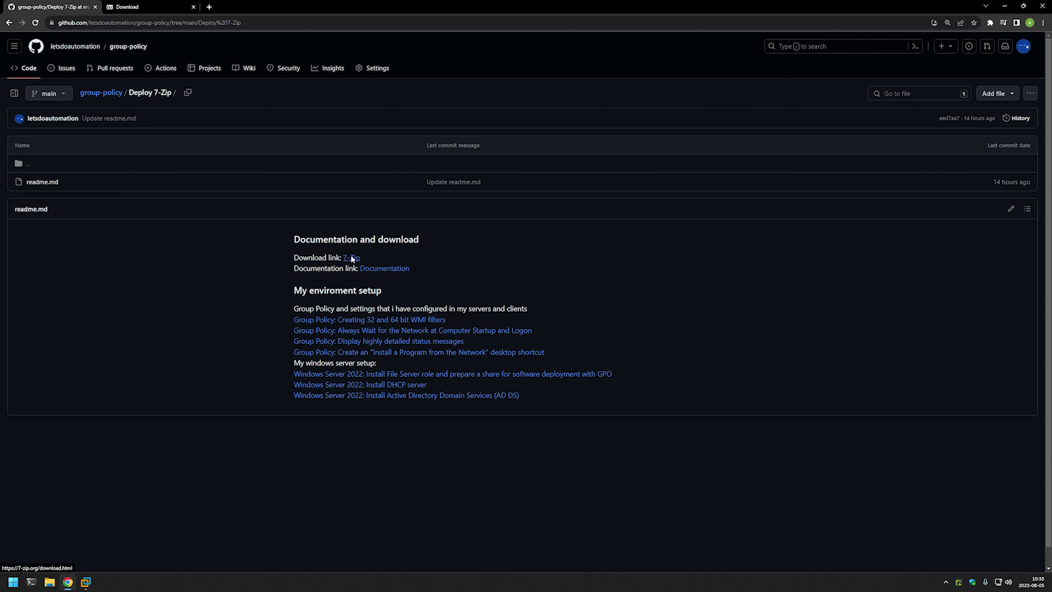
click(151, 8)
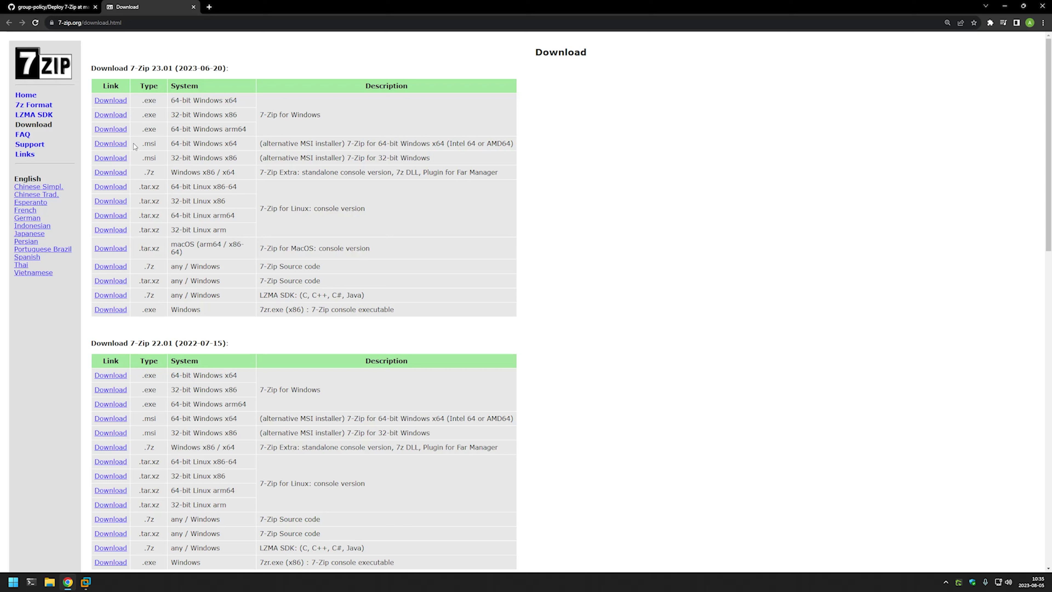
drag(134, 145, 160, 158)
click(162, 159)
drag(243, 145, 169, 145)
drag(242, 158, 167, 159)
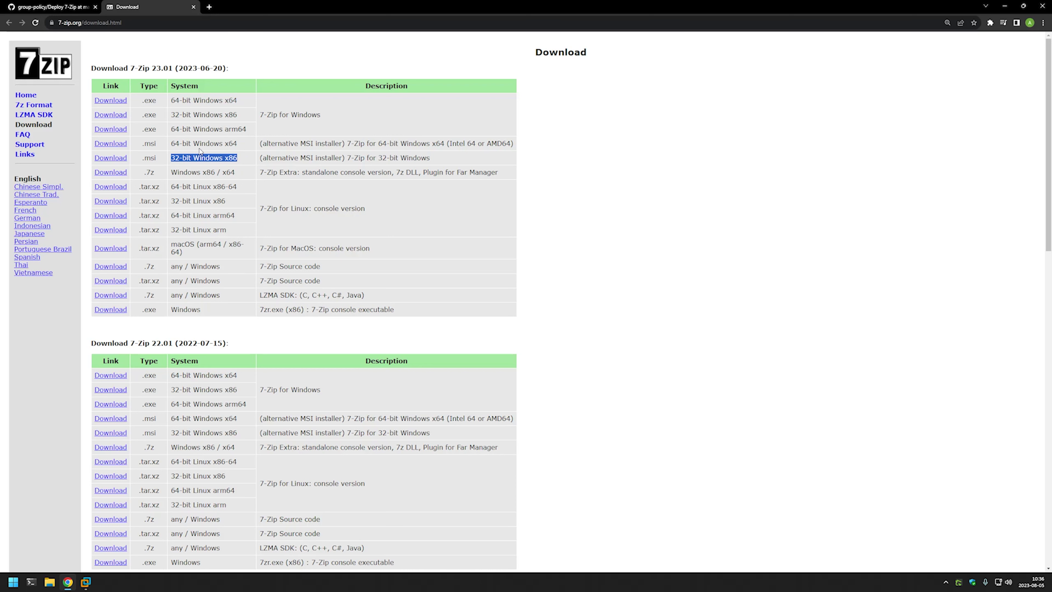
click(231, 145)
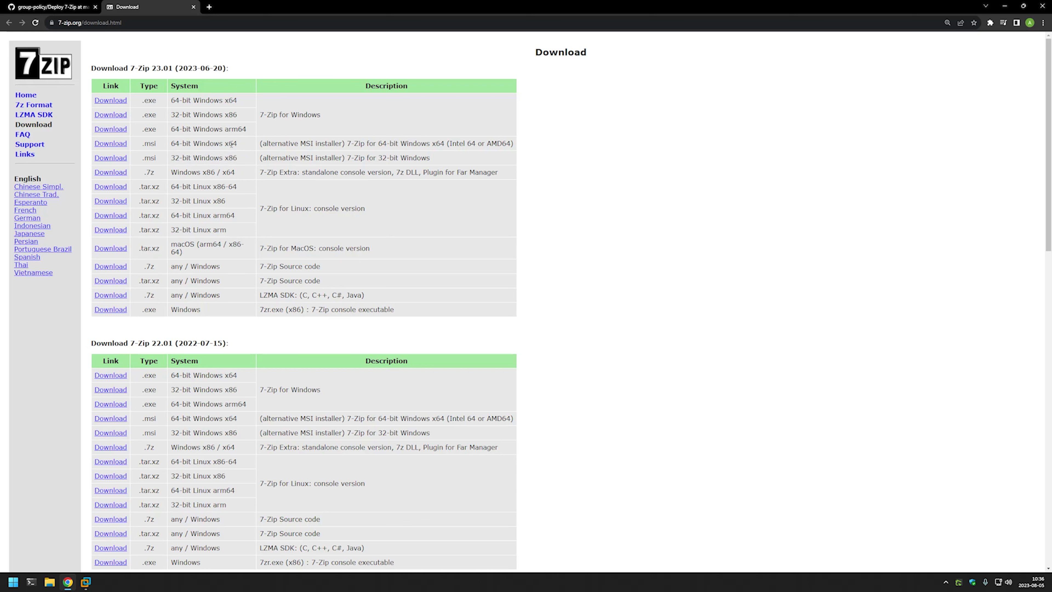
click(114, 146)
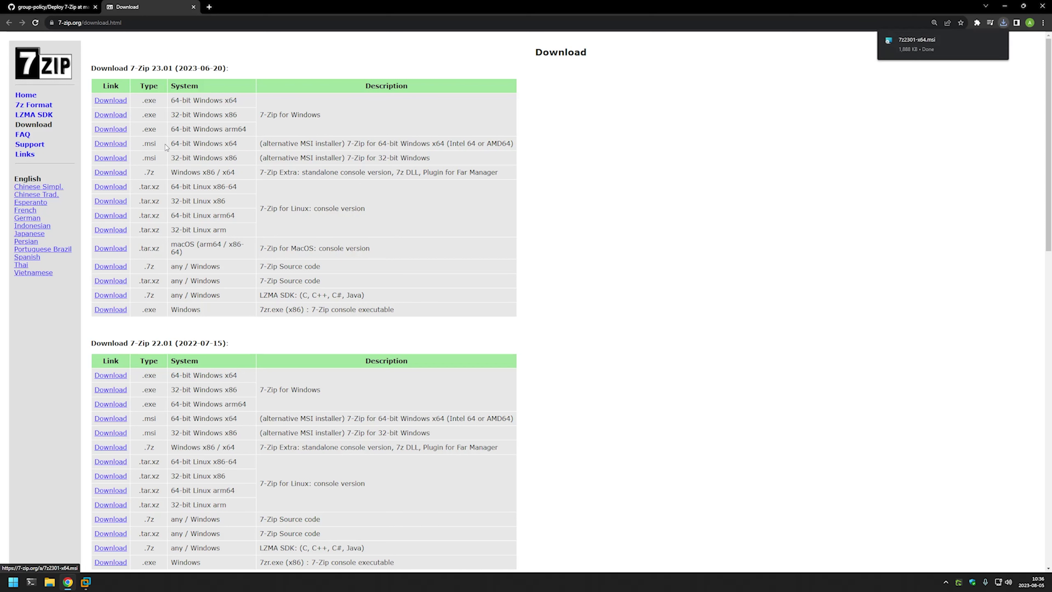
- Copy 7z2301-x64.msi from the Downloads folder and paste it onto the srv01 desktop in VMware Workstation
right_click(50, 583)
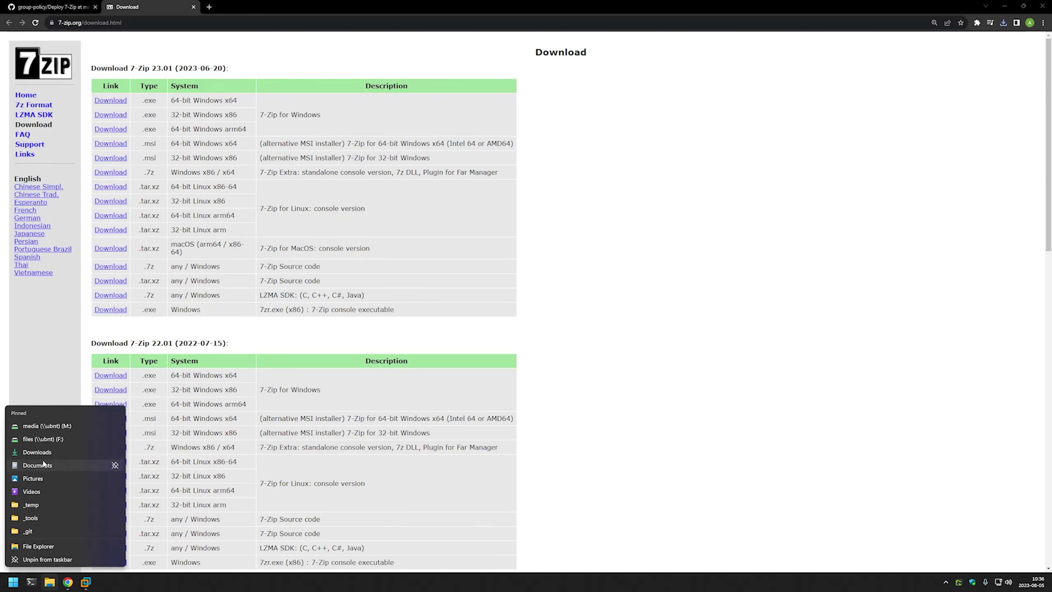
click(47, 454)
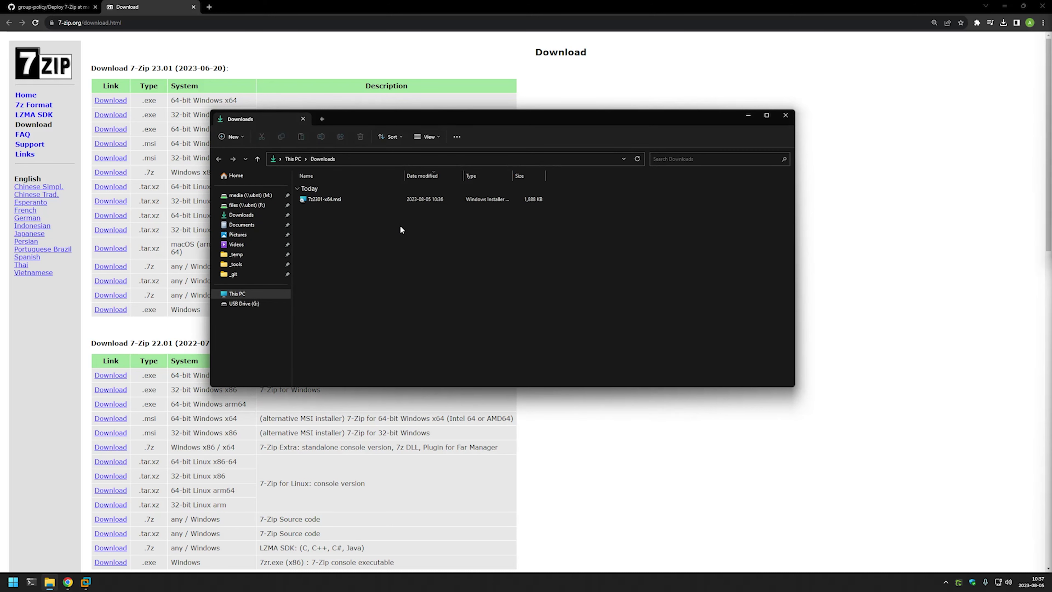
right_click(330, 199)
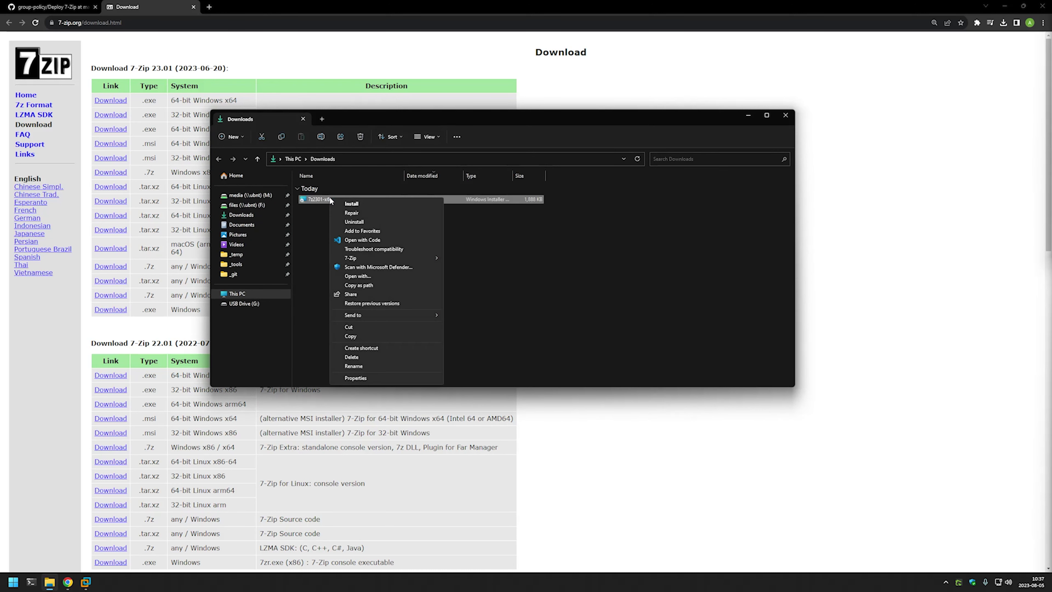
click(365, 335)
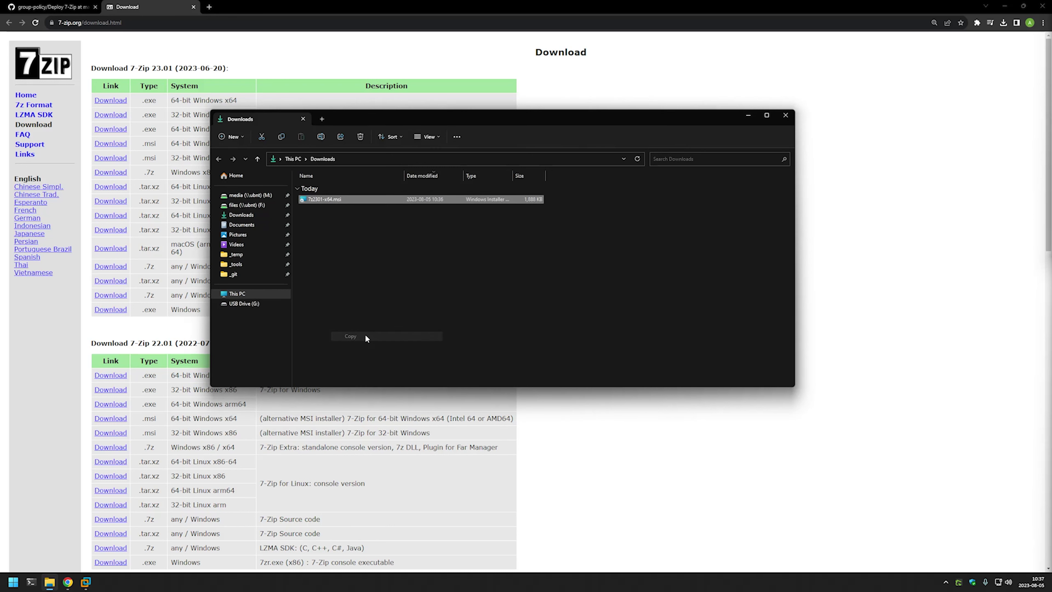
click(85, 582)
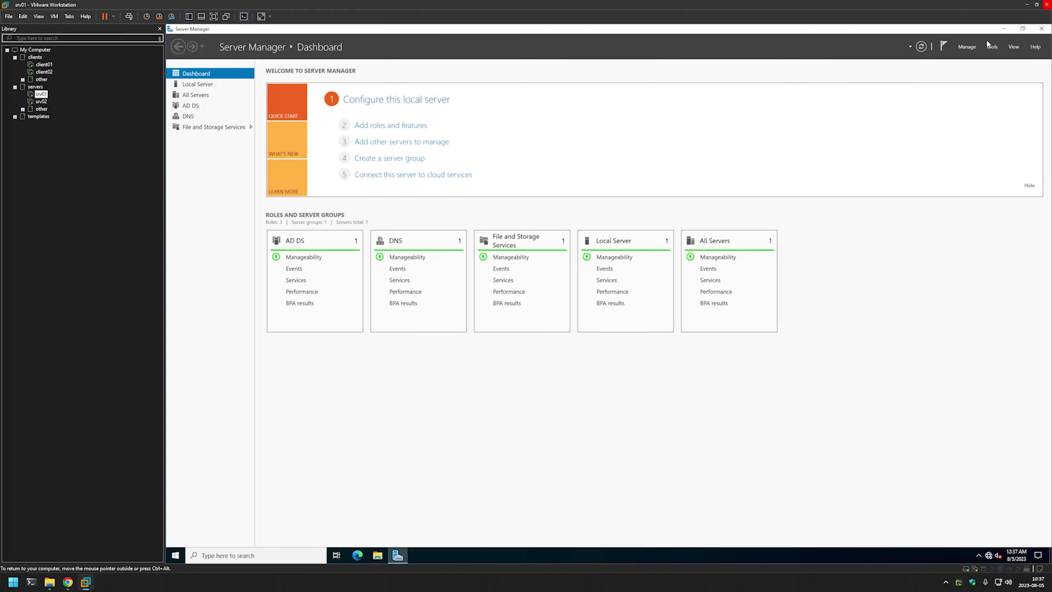
click(1005, 29)
right_click(360, 120)
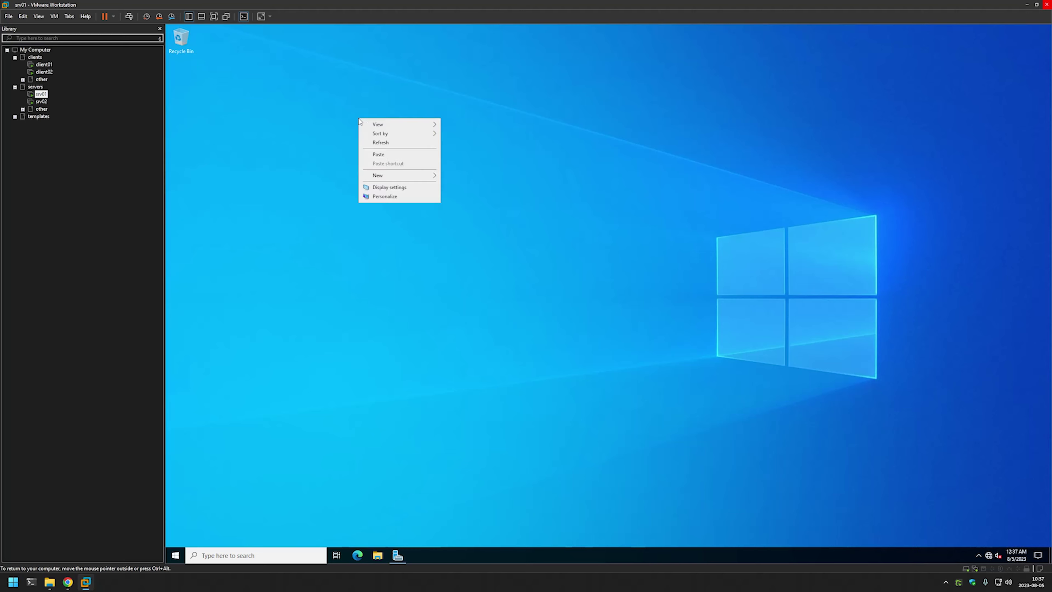
click(385, 155)
click(380, 206)
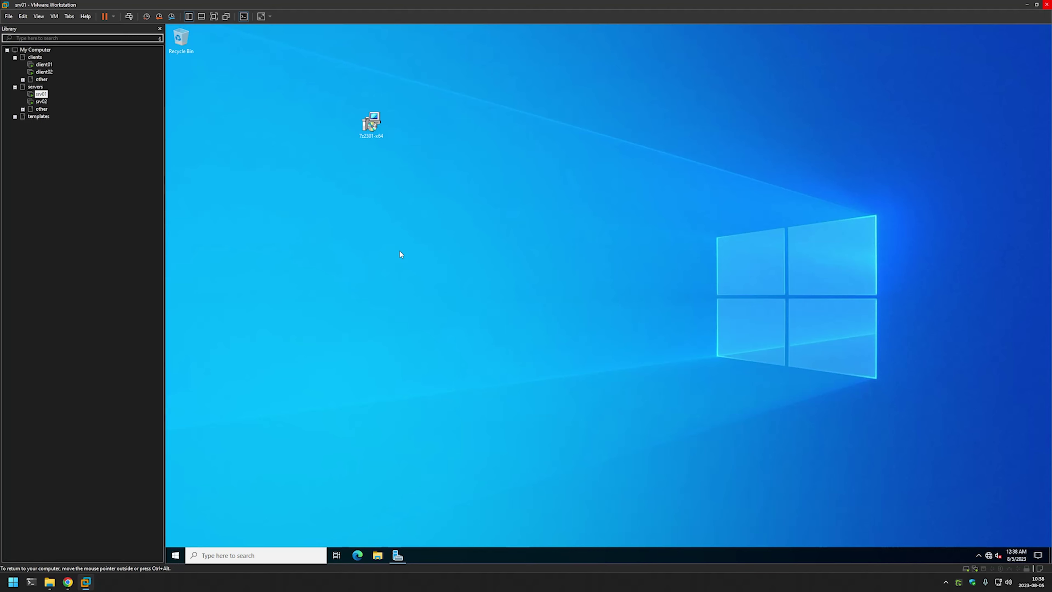
- Open the software share on \\srv02 in the server's File Explorer
click(383, 552)
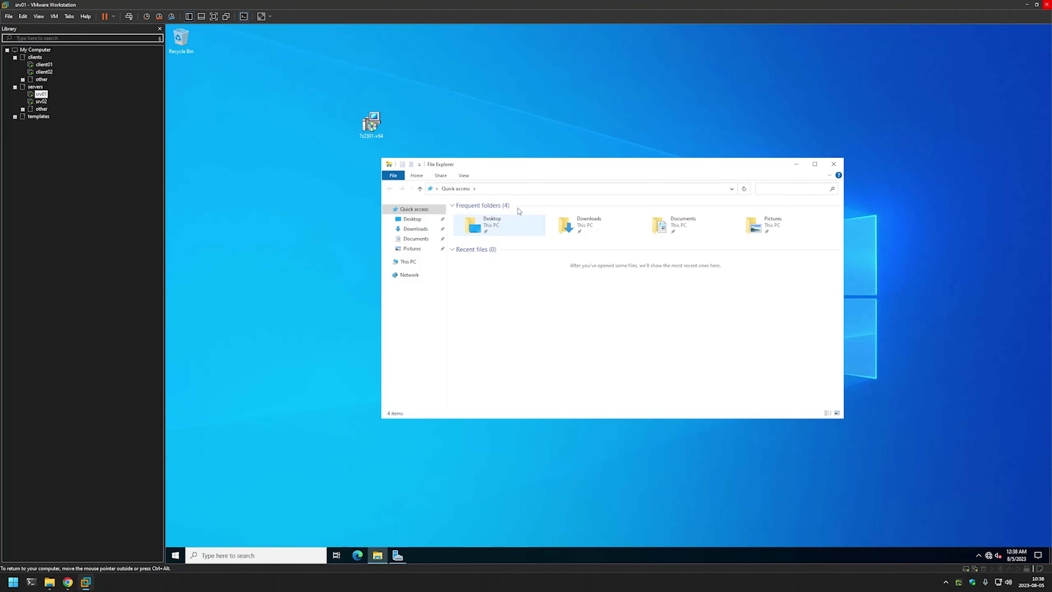
click(511, 189)
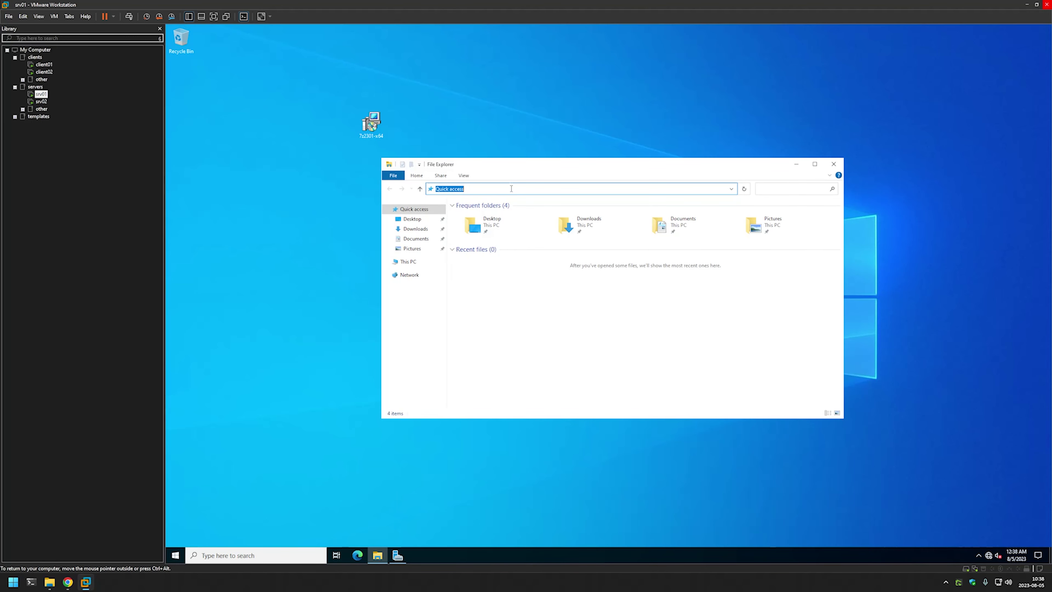
text(\\srv02)
key(Return)
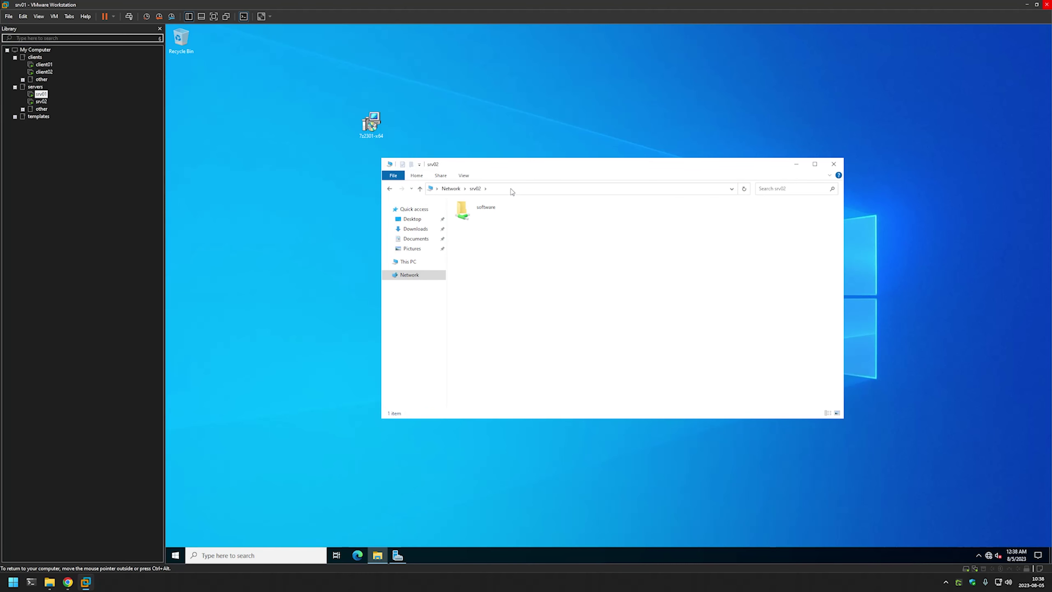
double_click(526, 224)
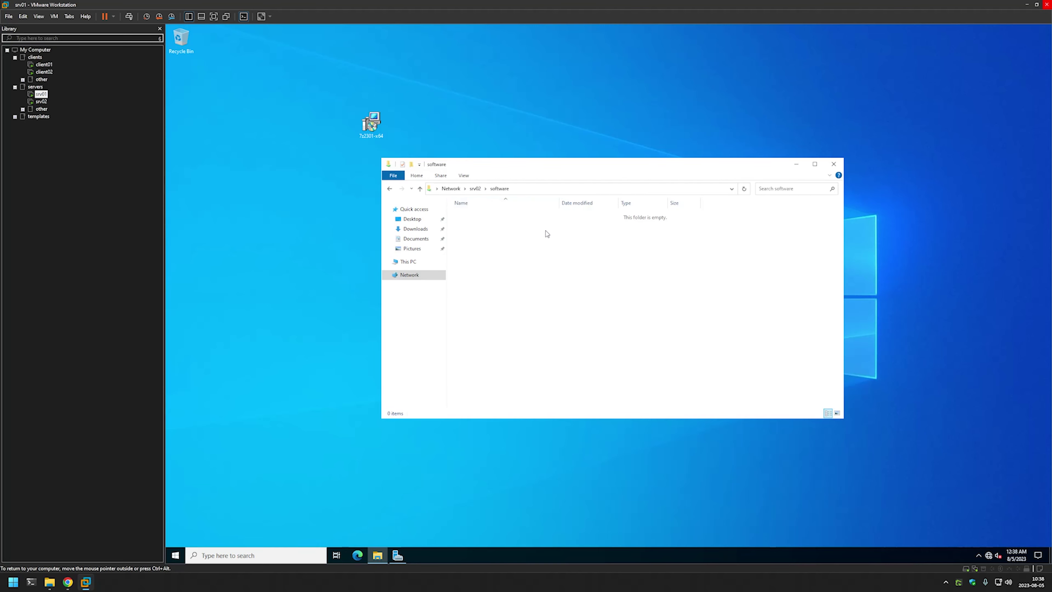
- Create a folder named 7-zip in the software share
right_click(474, 220)
mouse_move(523, 300)
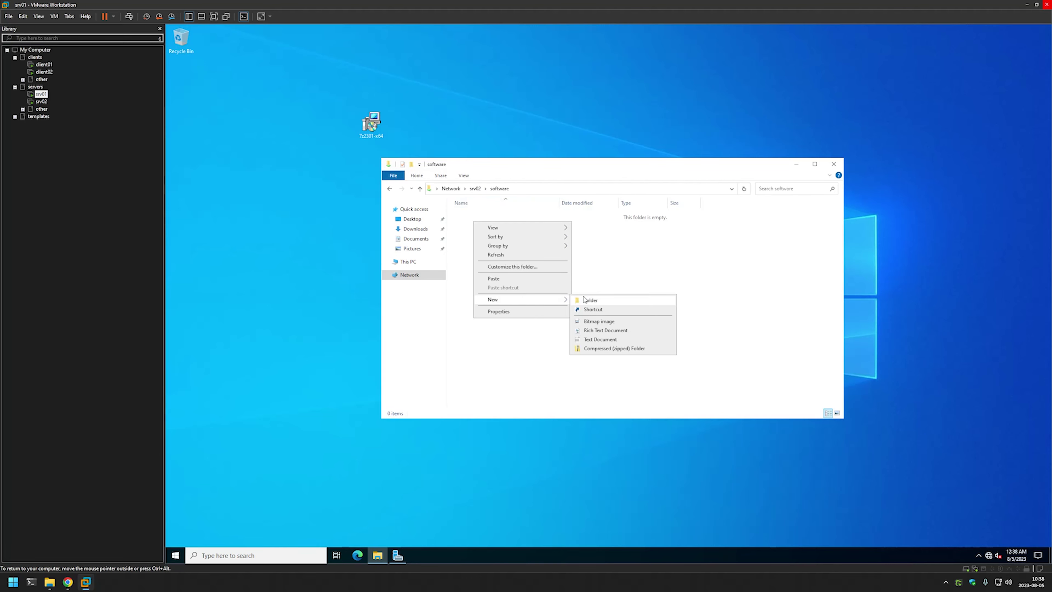
click(585, 299)
text(7)
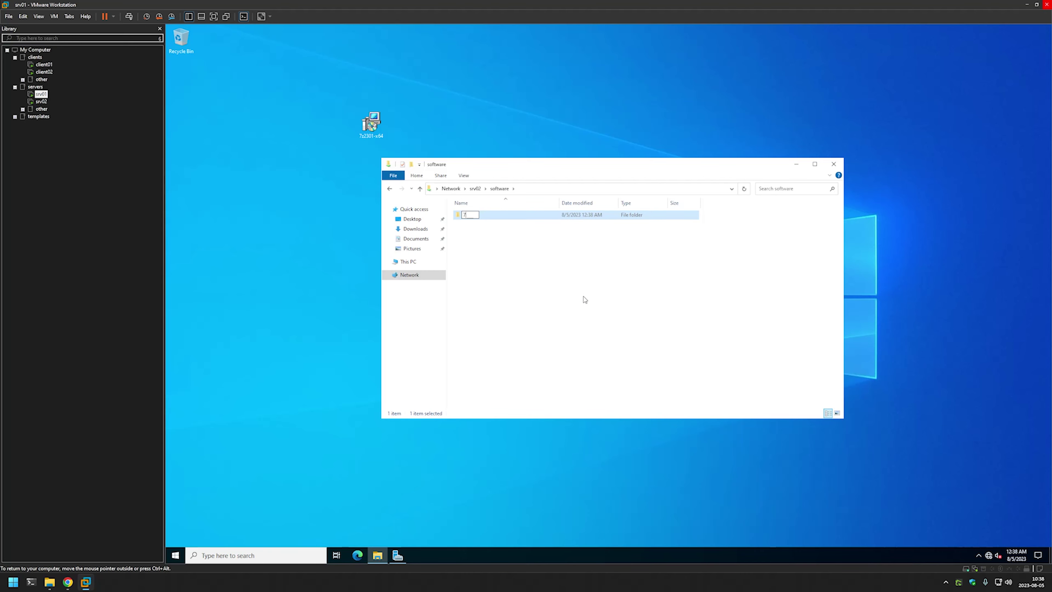
text(-zip)
key(Return)
- Copy the 7z2301-x64 installer from the desktop into the share's 7-zip folder
double_click(483, 216)
click(382, 128)
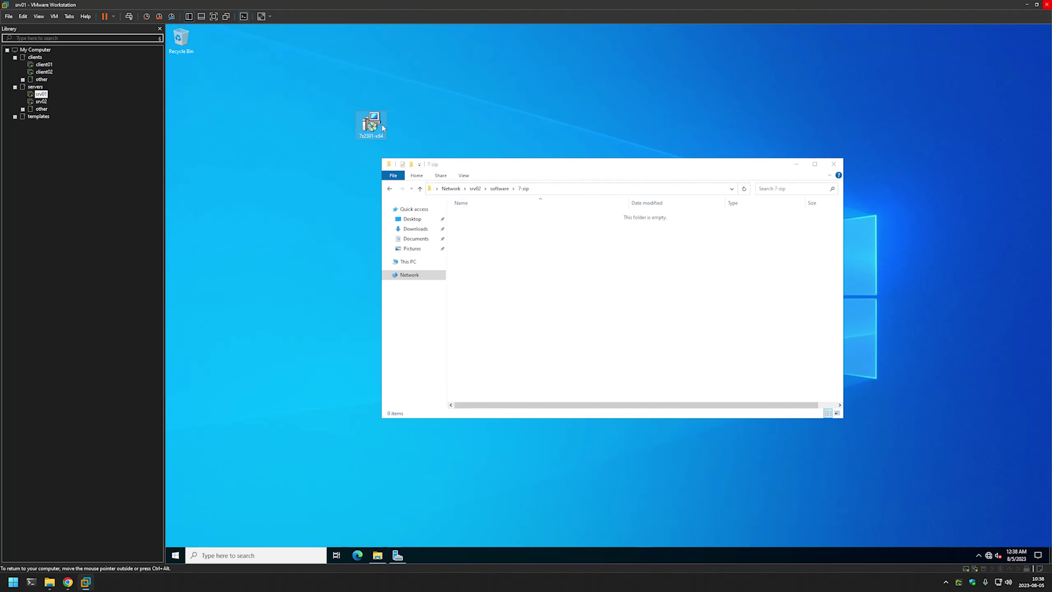
drag(383, 127, 491, 229)
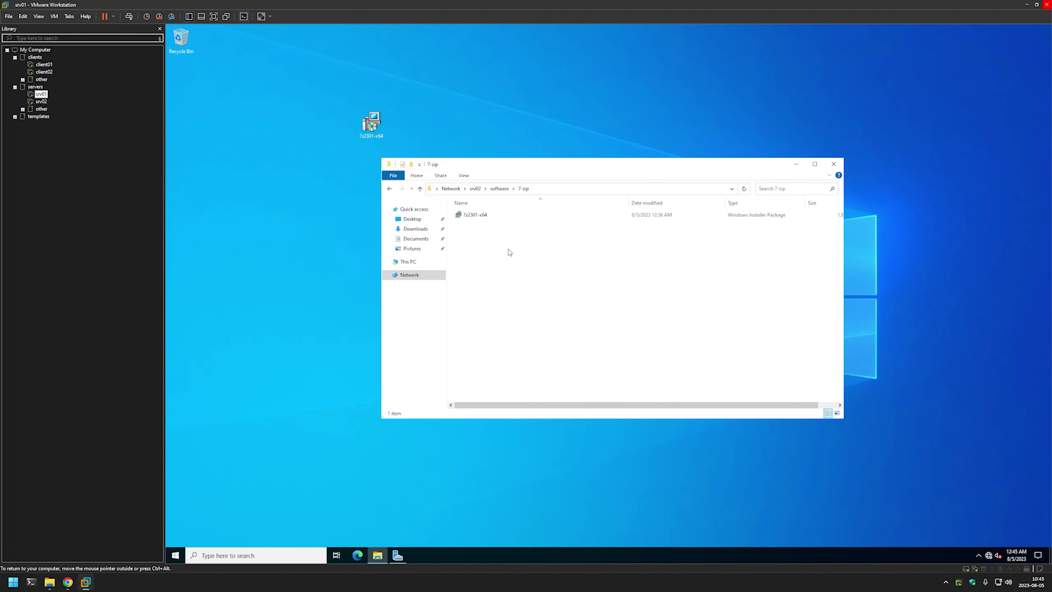
- Check the security permissions of Authenticated Users in the 7-zip folder's properties
right_click(510, 253)
click(554, 348)
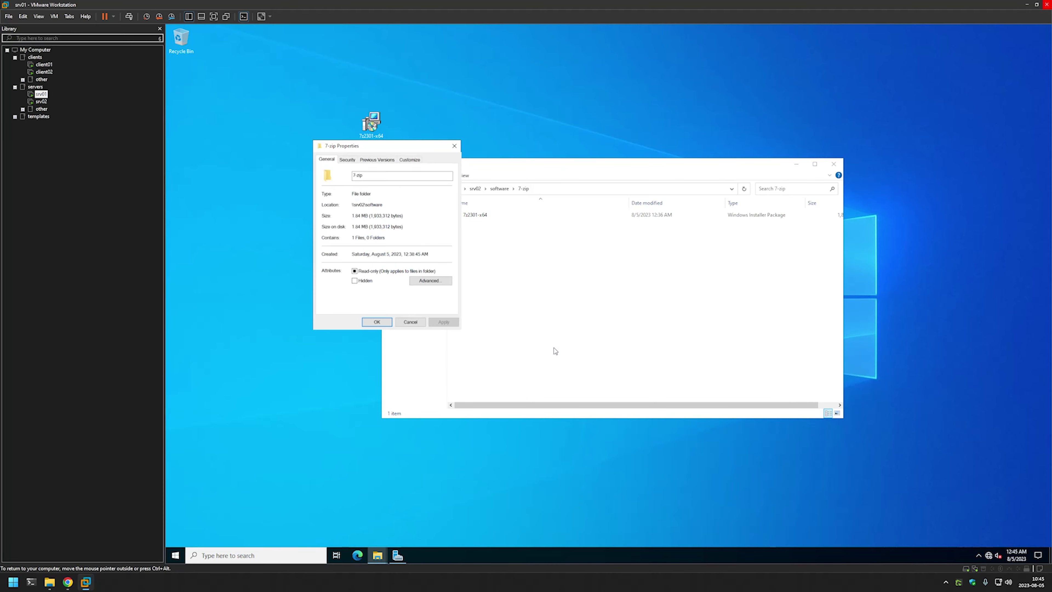
drag(377, 151, 559, 215)
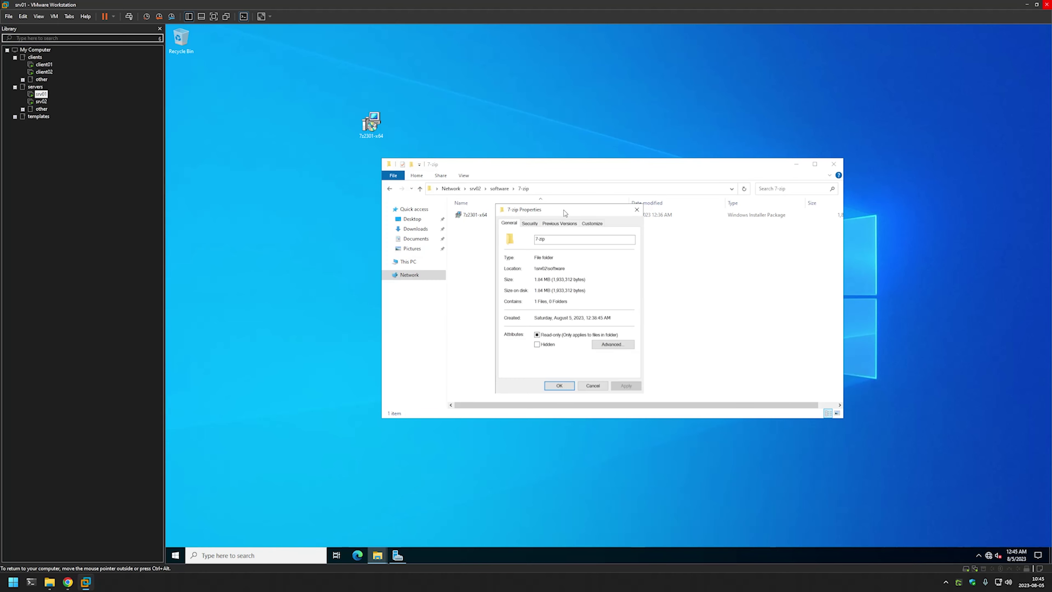
click(531, 224)
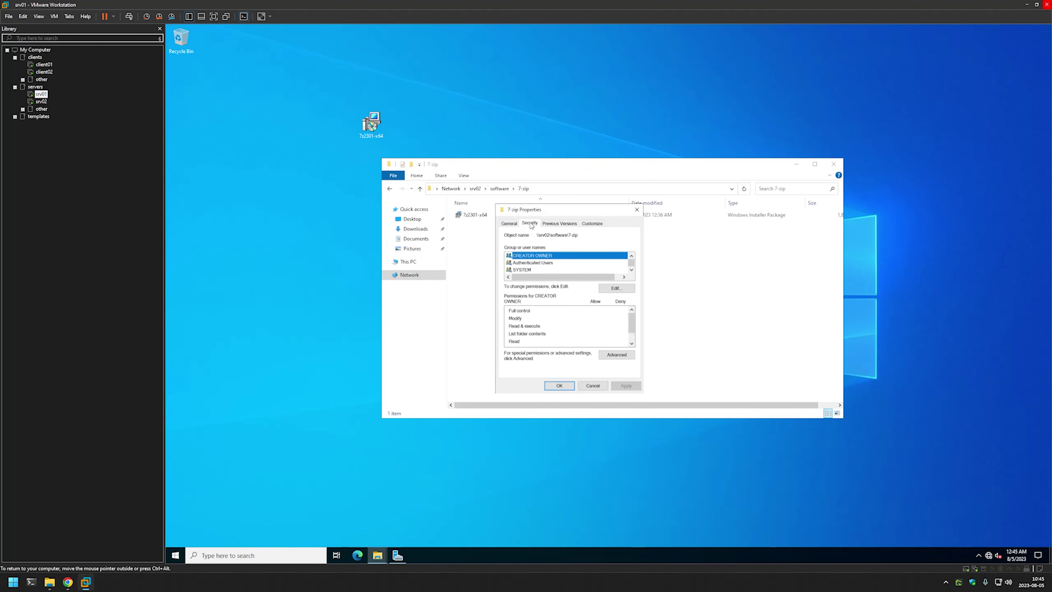
click(556, 263)
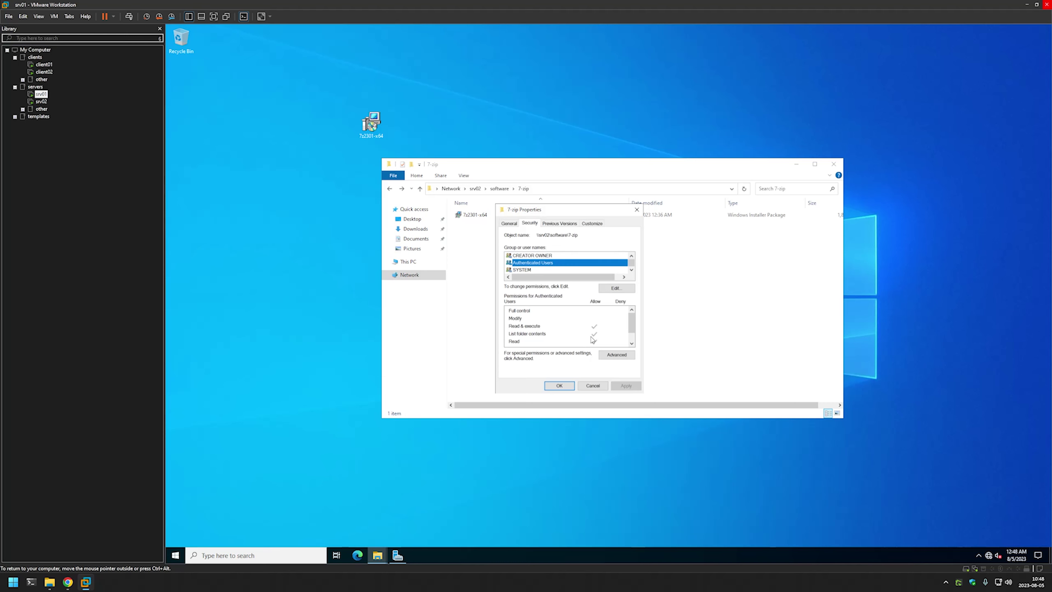
click(637, 210)
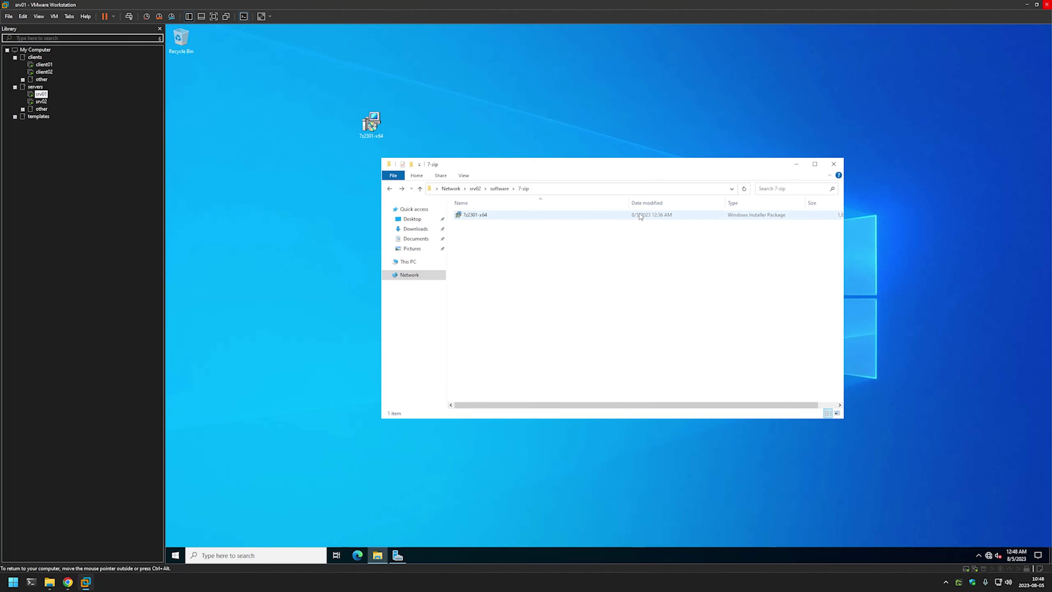
- Switch to Server Manager and launch Group Policy Management
click(398, 554)
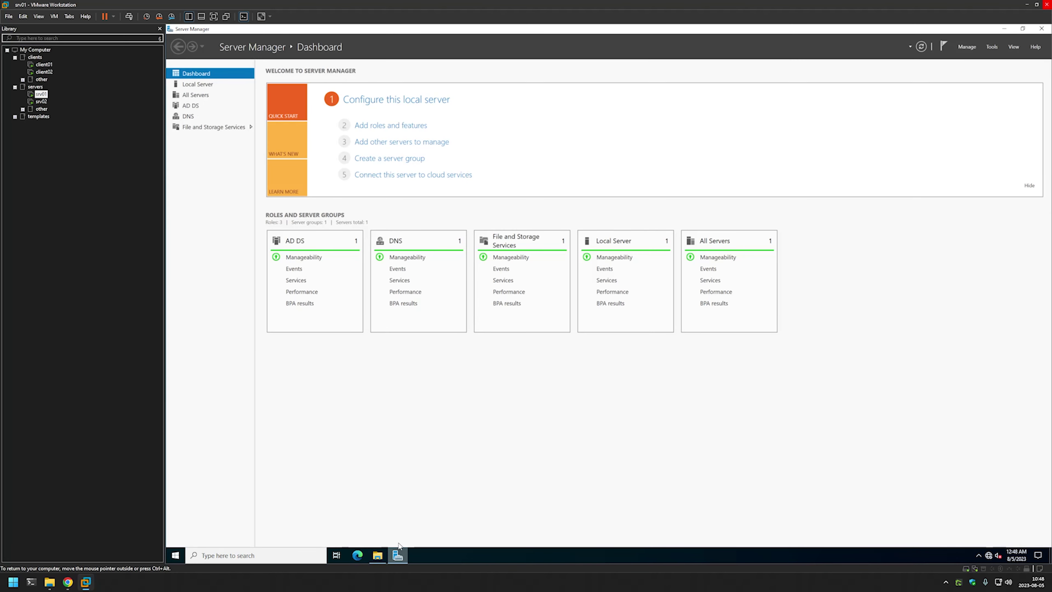
click(992, 49)
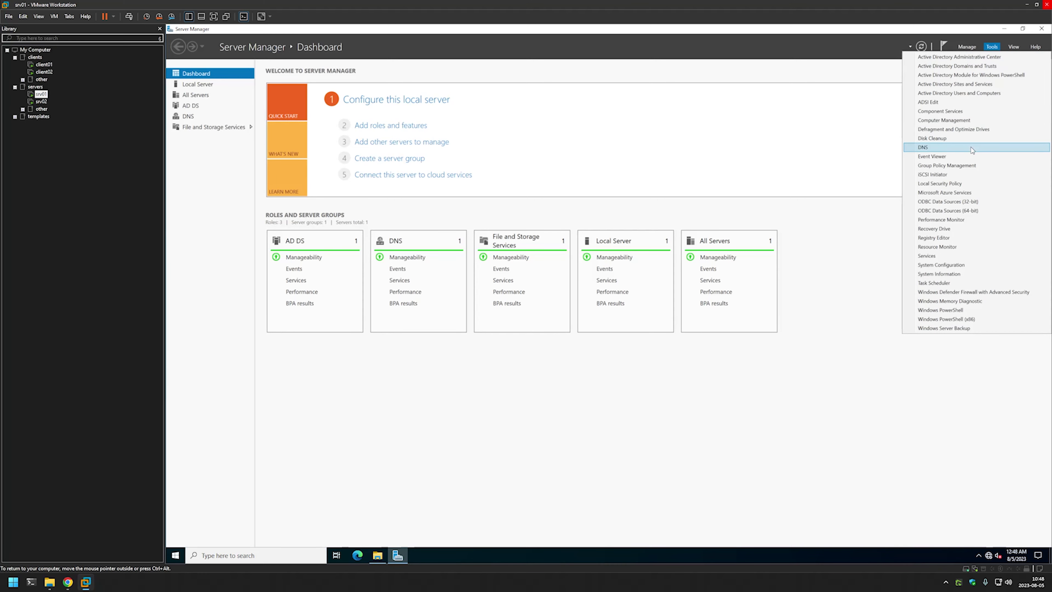
click(969, 168)
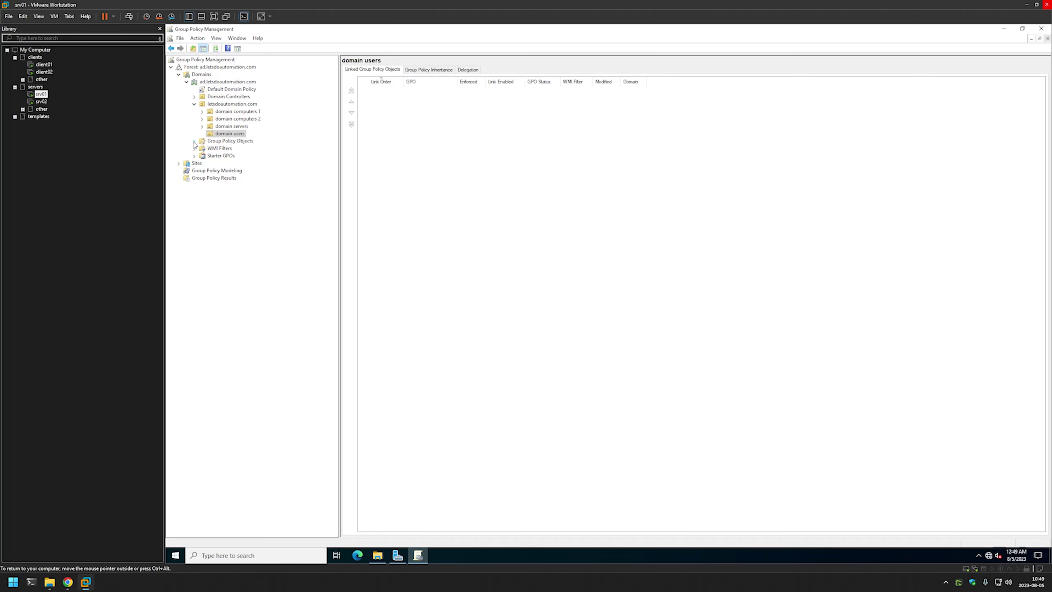
- Create a new GPO named "Assign 7-zip" under Group Policy Objects
click(194, 141)
right_click(241, 143)
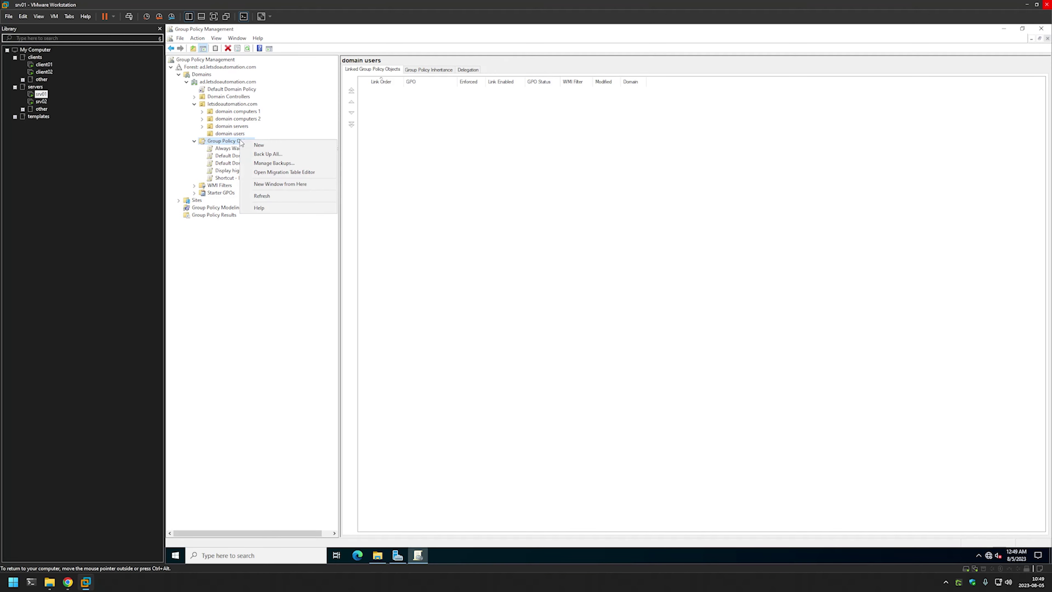
click(259, 145)
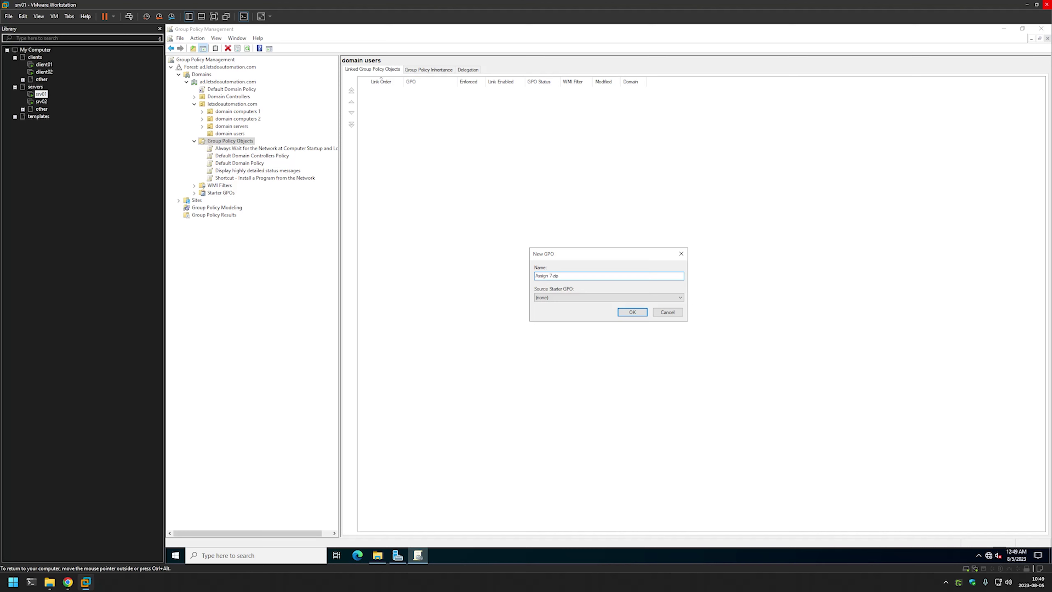
key(Return)
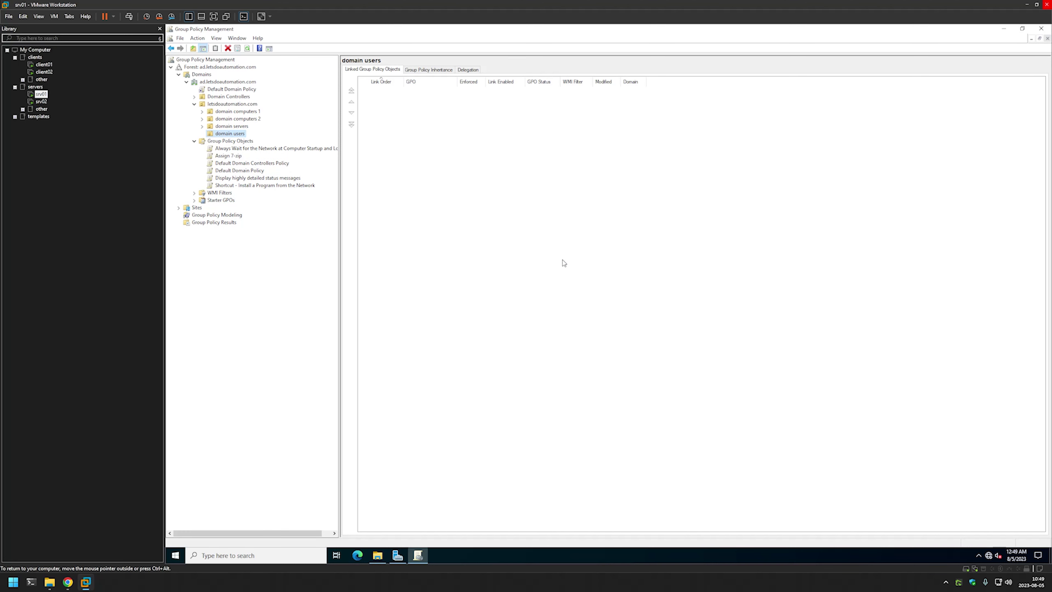
- Open the Assign 7-zip GPO for editing and move its editor window toward the middle of the desktop
right_click(234, 156)
click(248, 158)
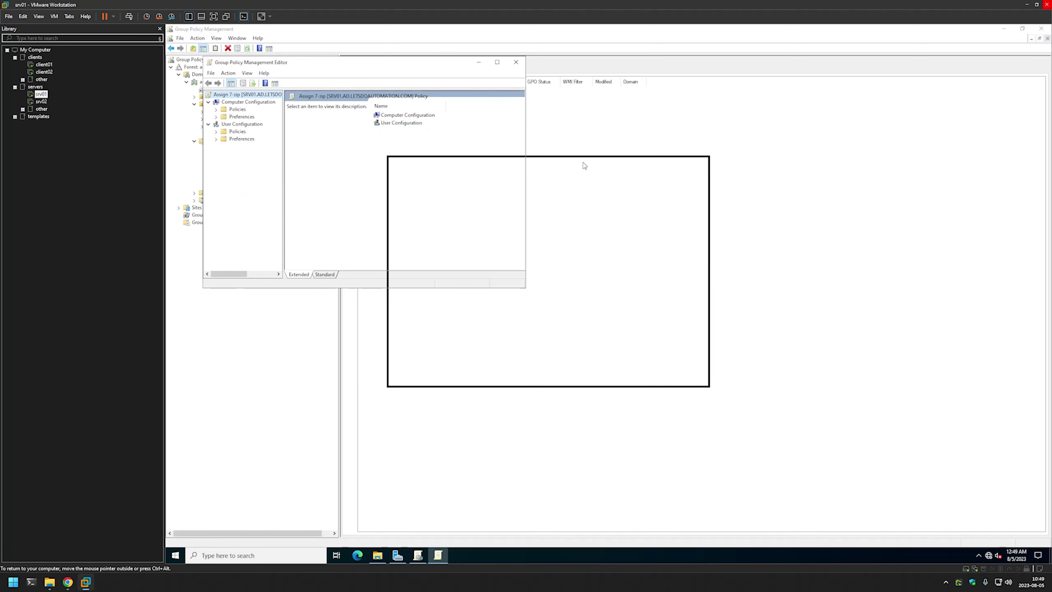
drag(584, 165, 584, 166)
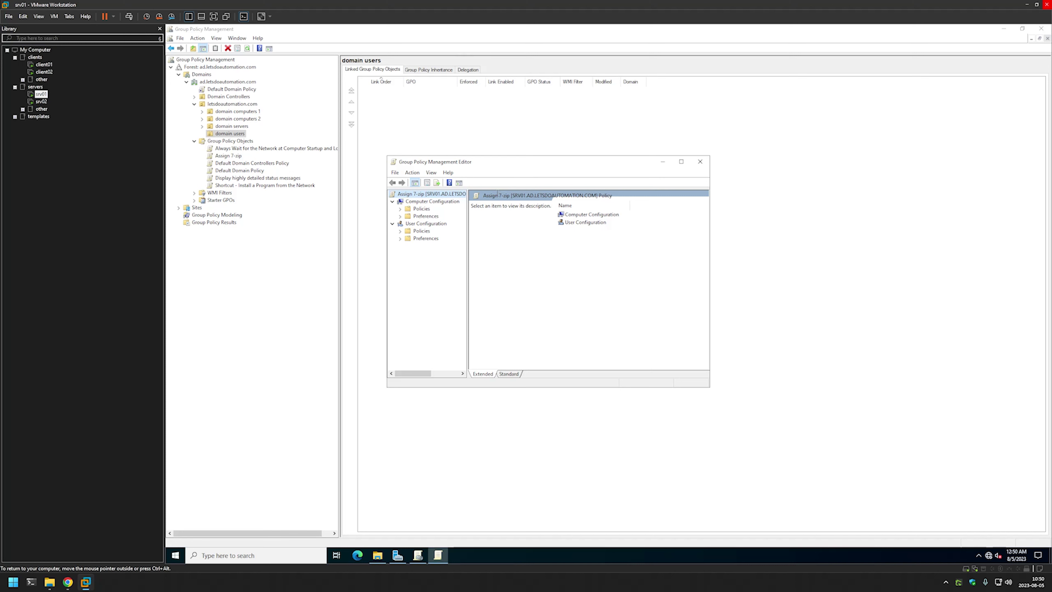
- Open Software installation under the Computer Configuration policies' Software Settings in the Assign 7-zip GPO
click(401, 209)
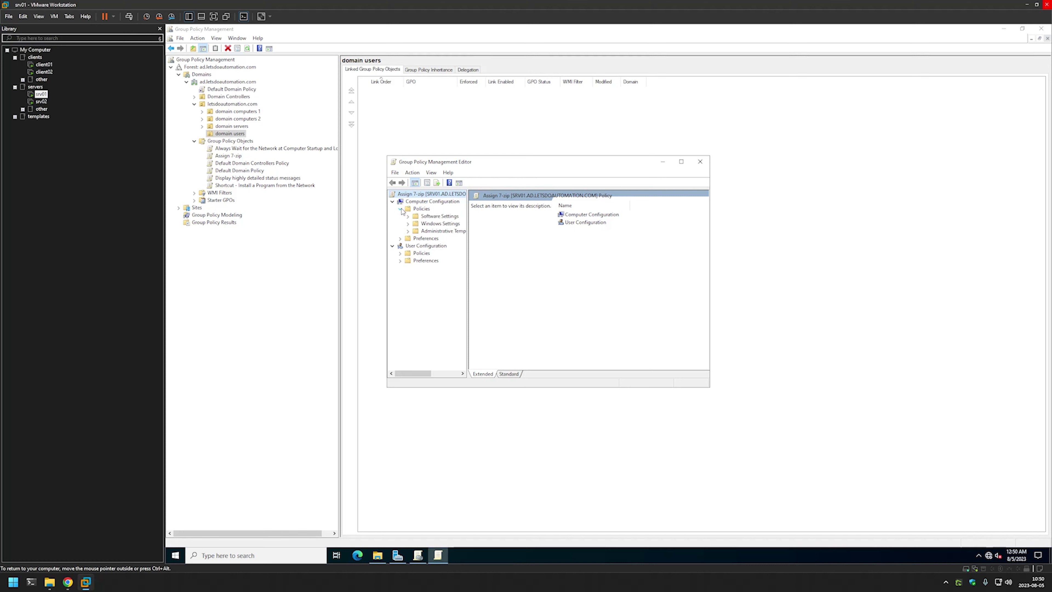
click(408, 217)
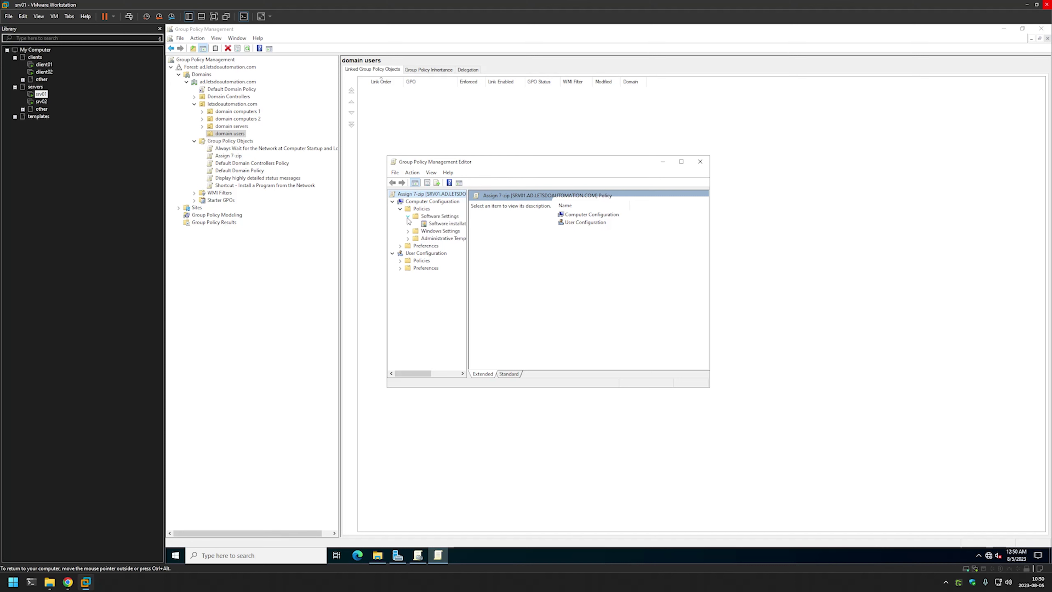
click(447, 226)
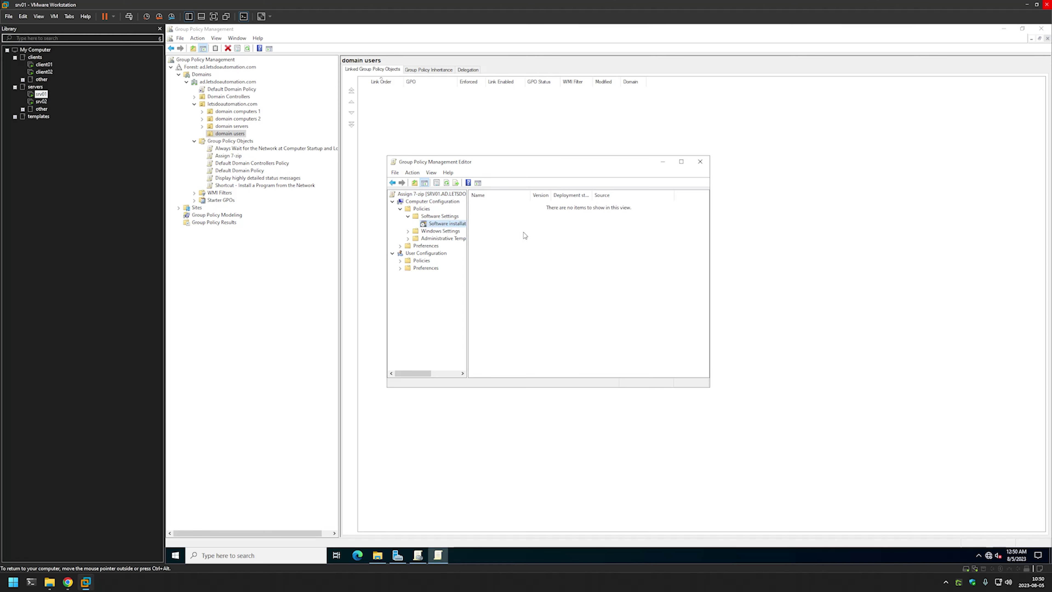
right_click(461, 227)
mouse_move(484, 230)
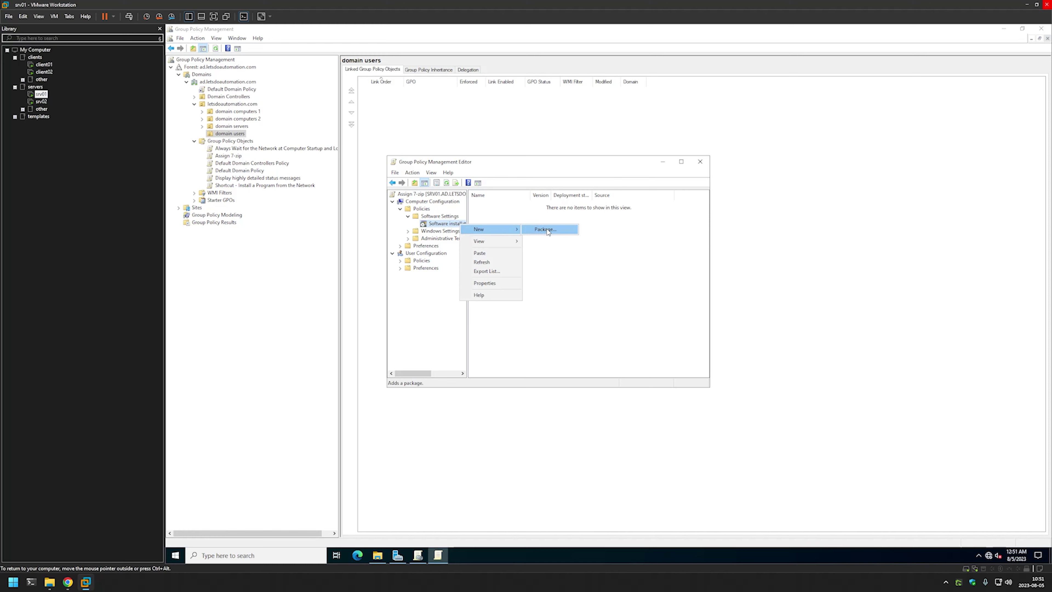
click(546, 229)
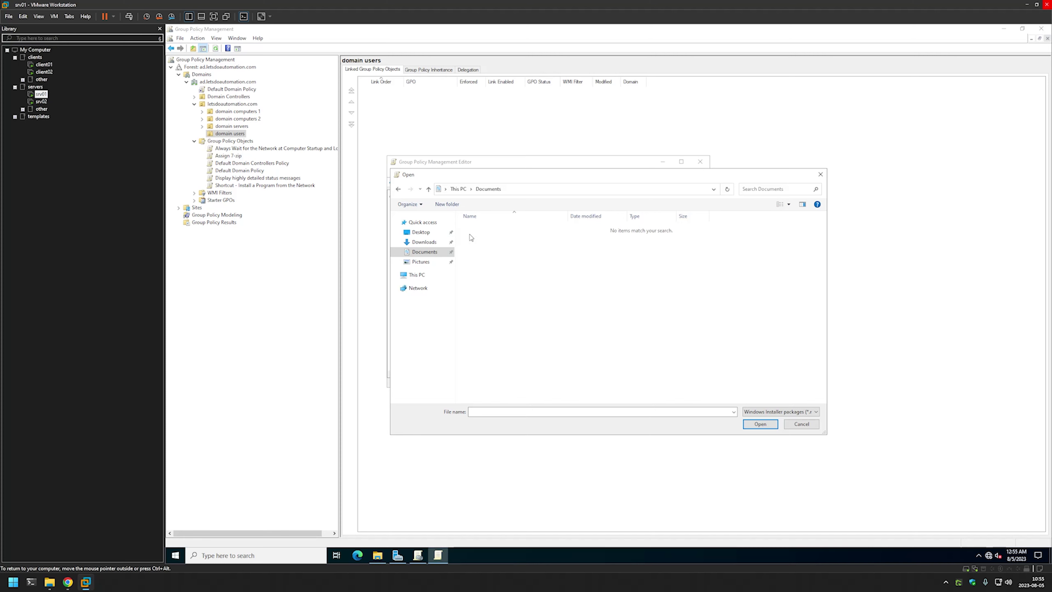
click(425, 233)
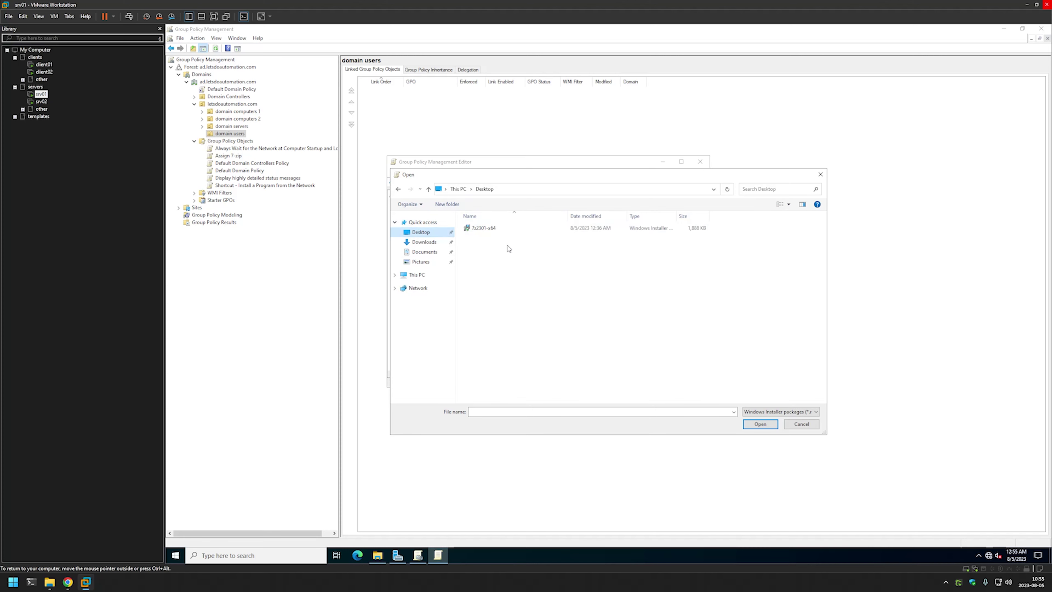
double_click(498, 230)
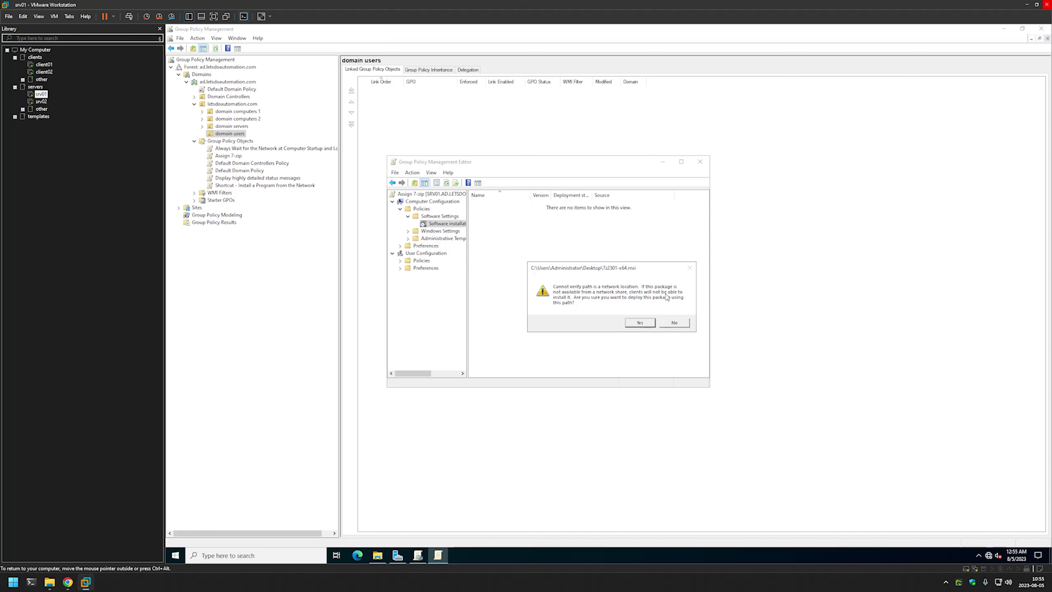
click(675, 323)
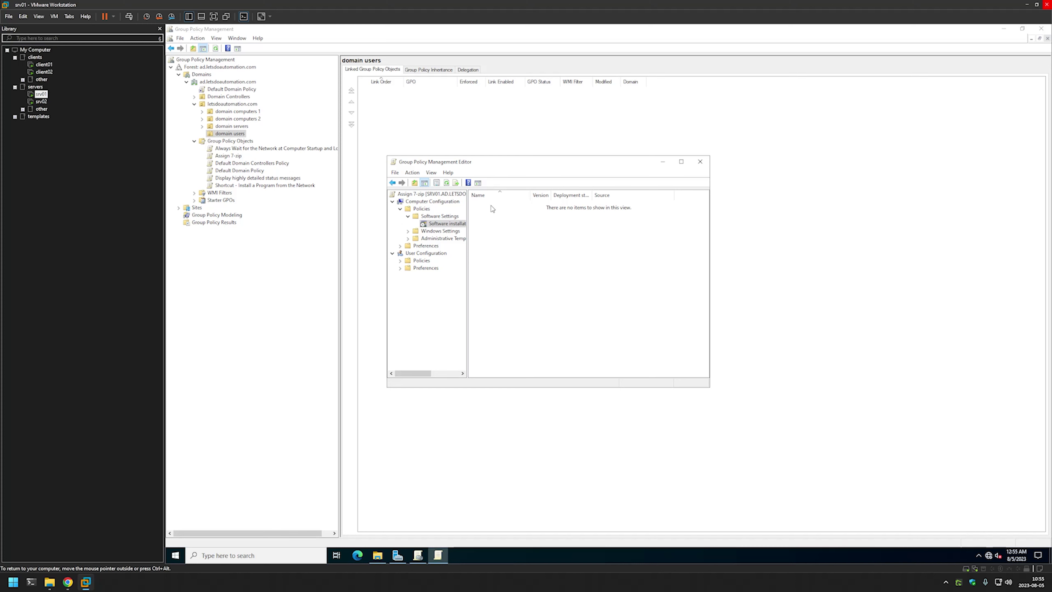
- Add a new software installation package using 7z2301-x64 from \\srv02\software\7-zip with the Advanced deployment method
right_click(440, 223)
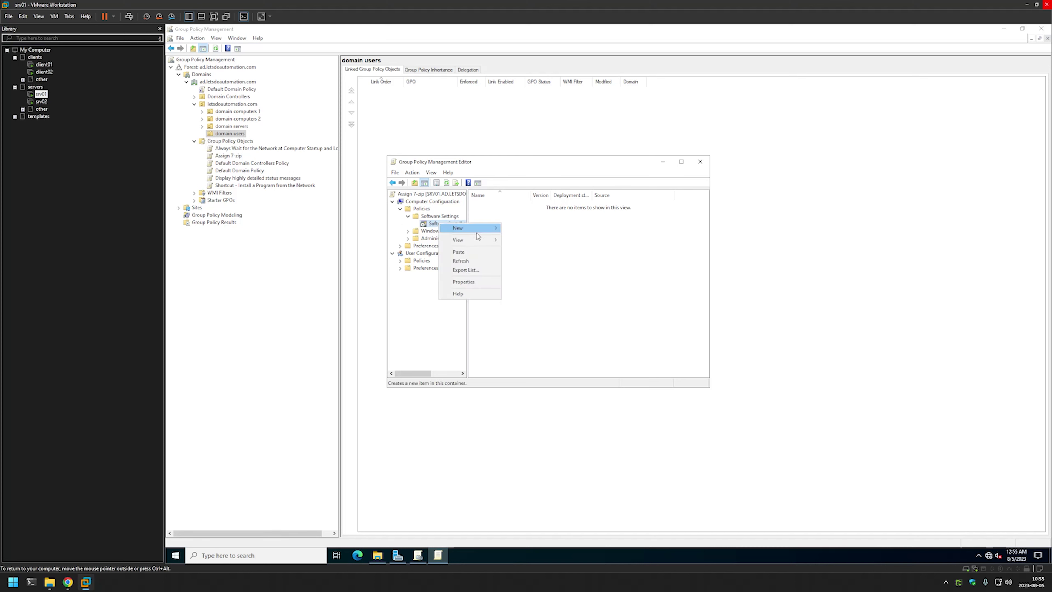
click(518, 228)
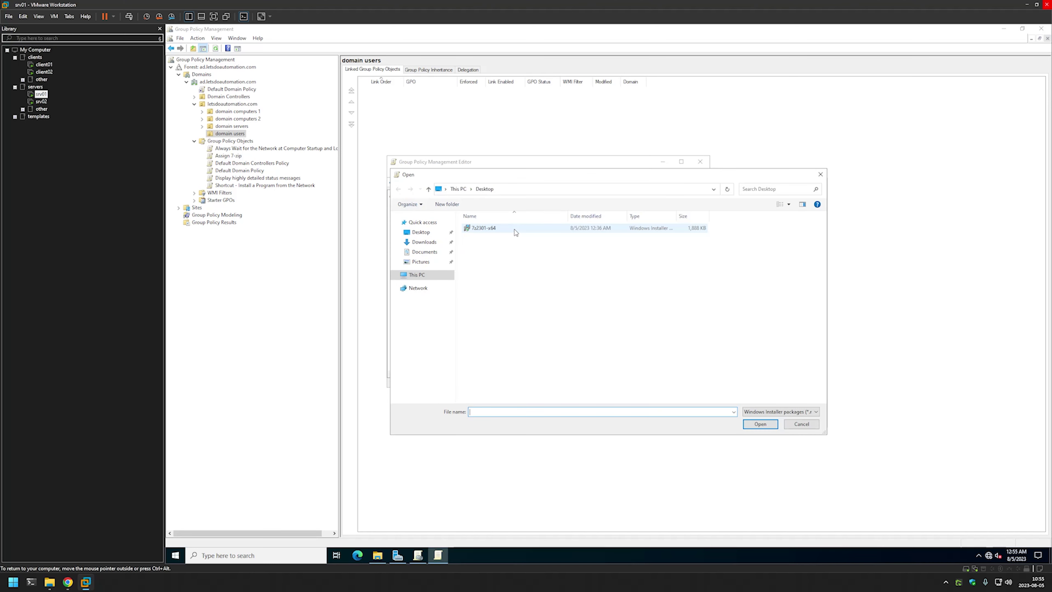
click(519, 191)
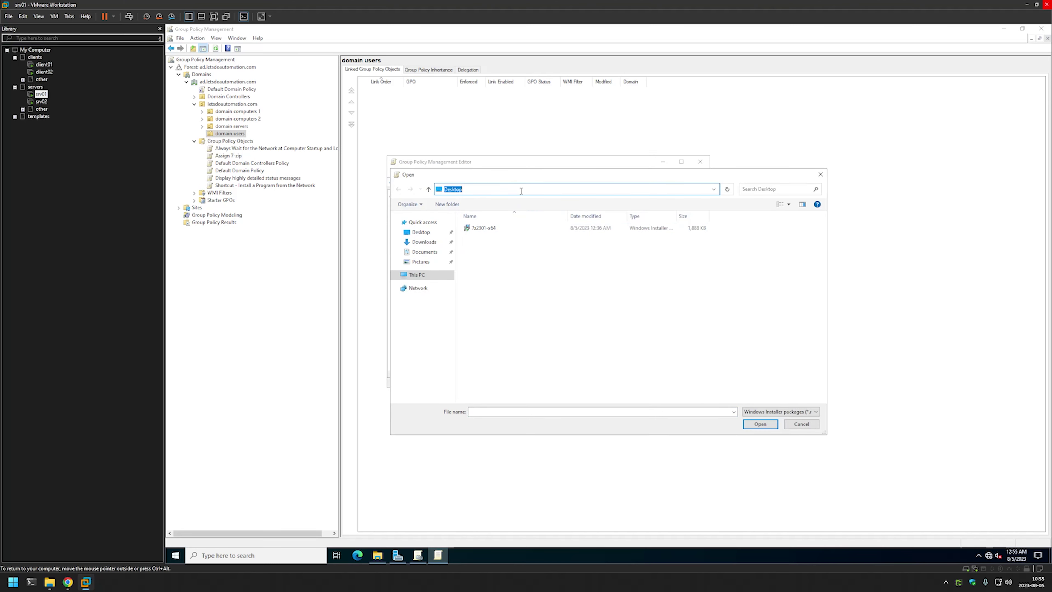
text(\\srv02)
key(Return)
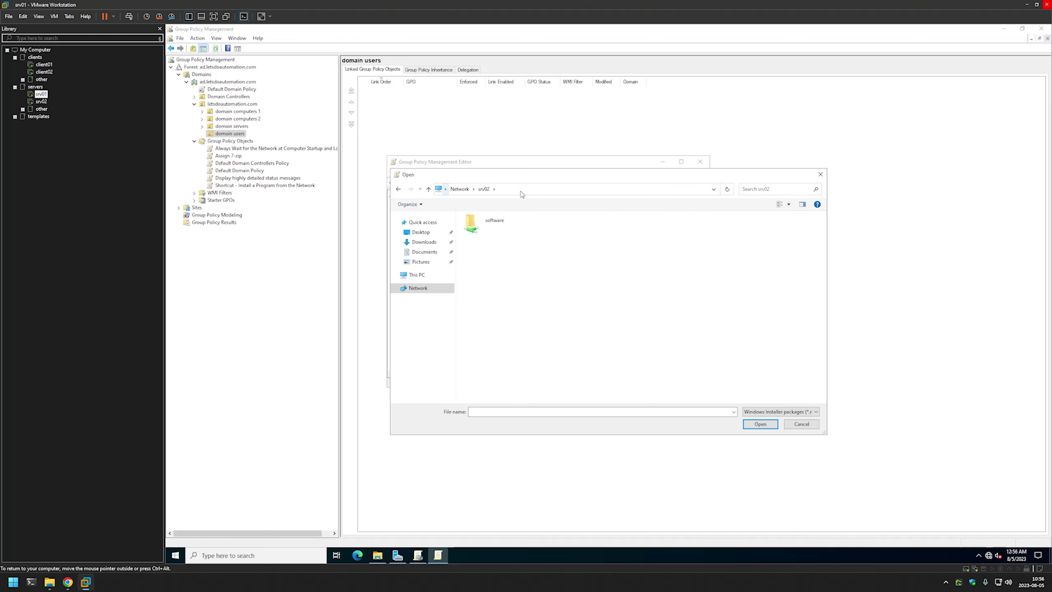
double_click(505, 219)
double_click(497, 229)
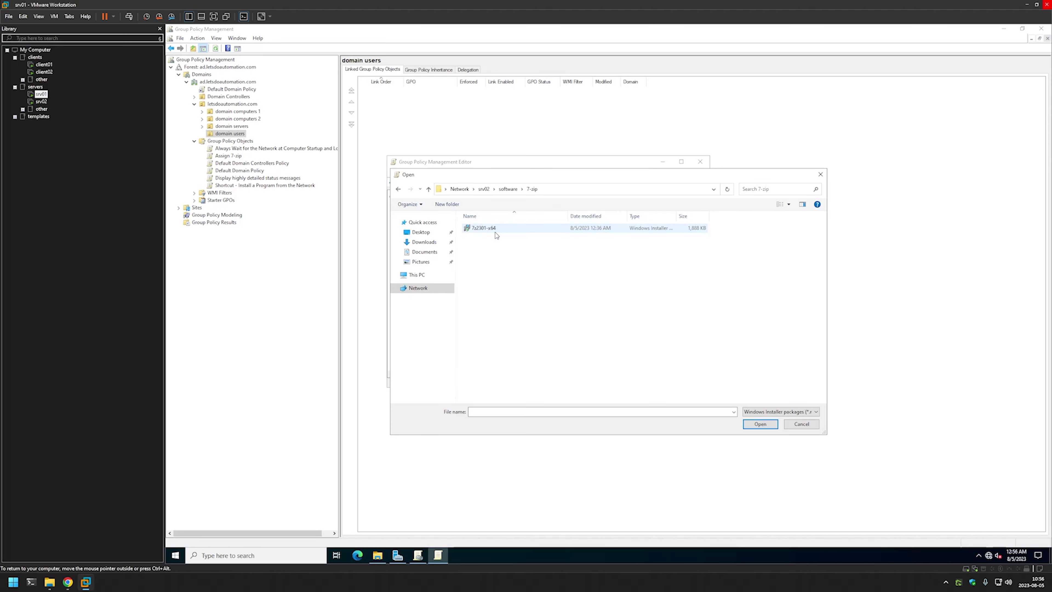
double_click(496, 233)
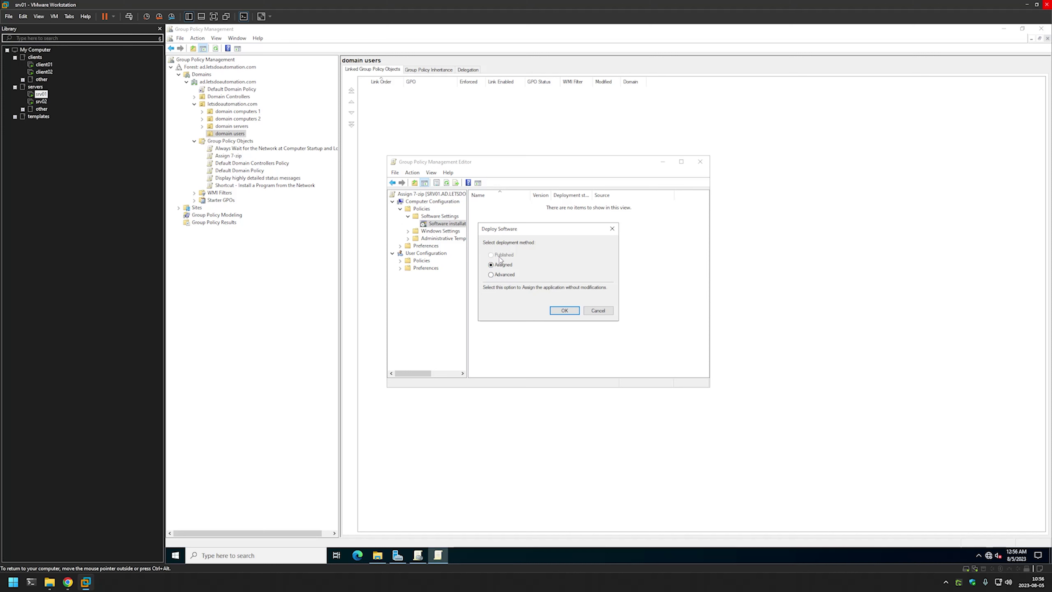
click(504, 275)
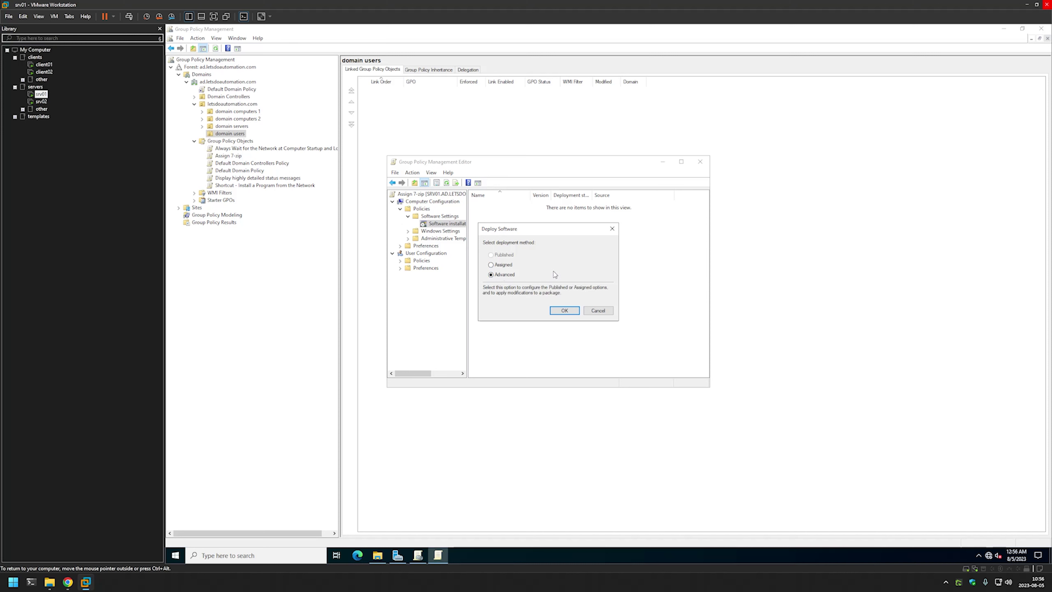
click(565, 310)
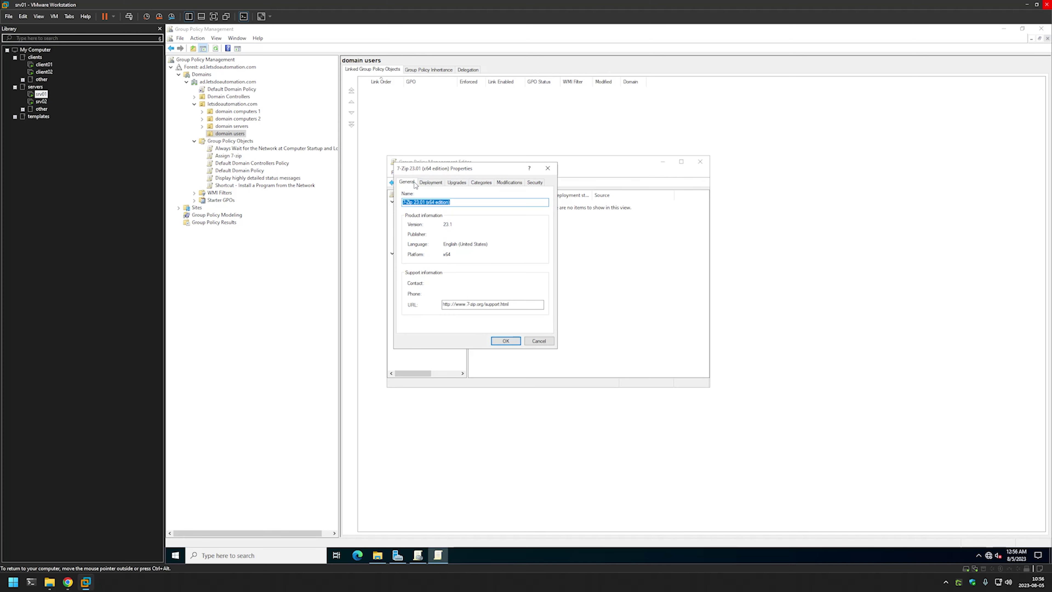
- Review the 7-Zip package's deployment, upgrade, modification and security settings, accept the package, and close the policy editor
click(431, 182)
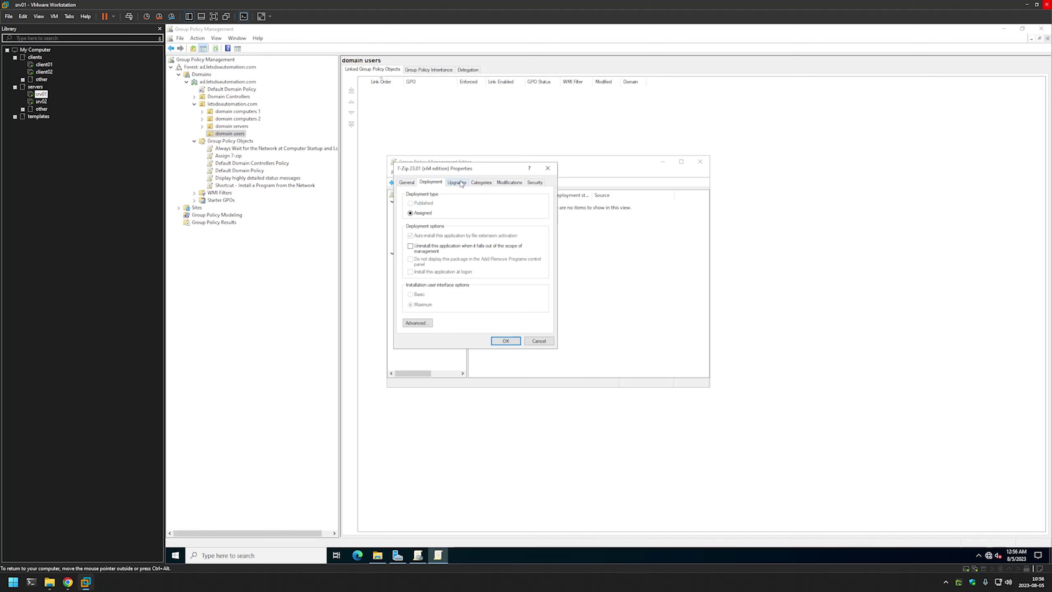
click(461, 183)
key(ctrl+Tab)
key(ctrl+Tab)
key(ctrl+Tab)
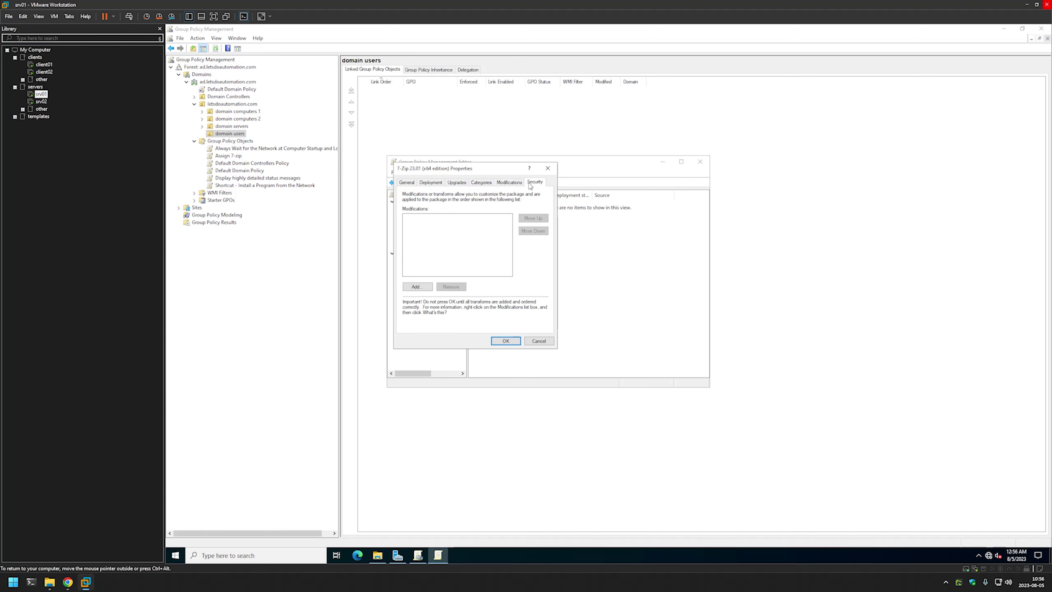
key(ctrl+Tab)
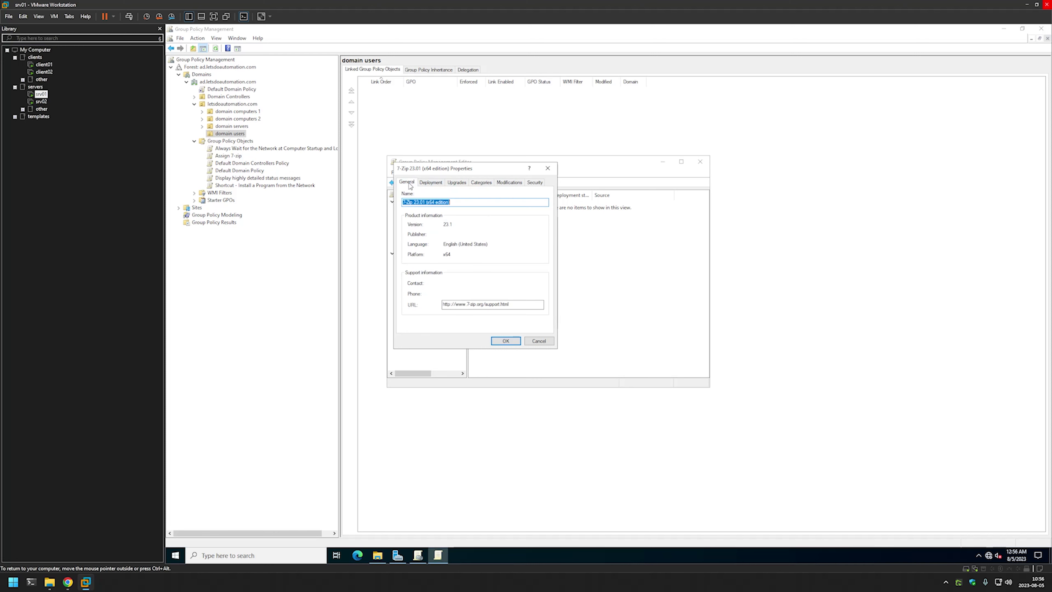
click(500, 340)
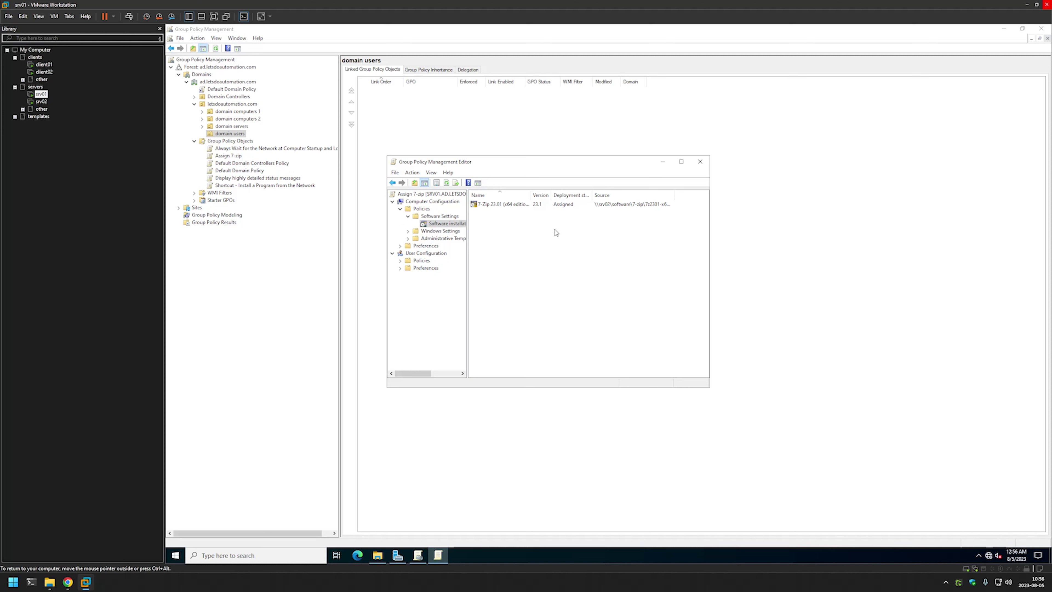
click(696, 167)
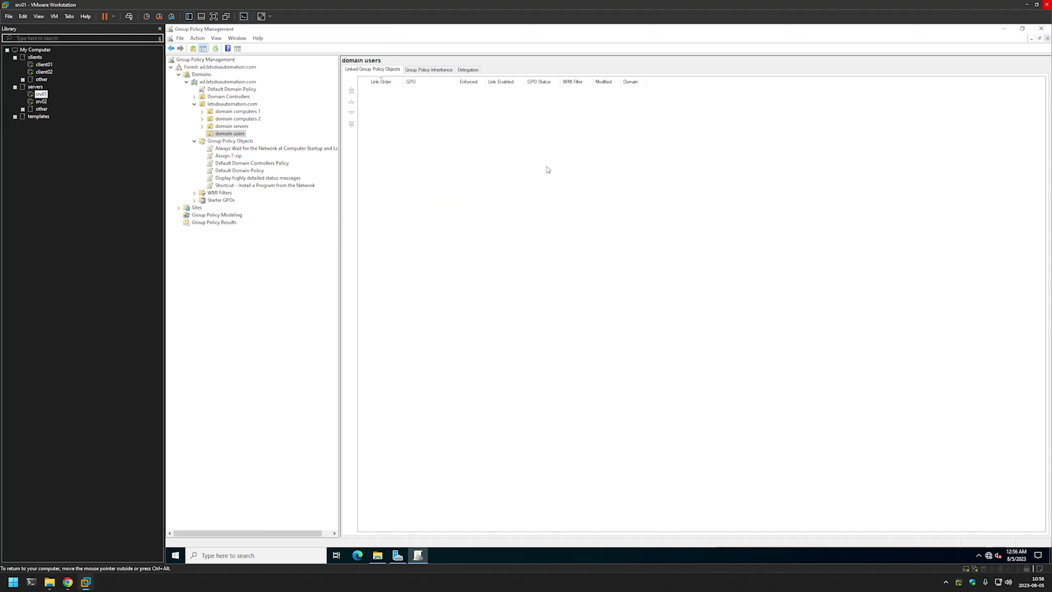
- Set the WMI filter of the Assign 7-zip GPO to 64-bit OS and confirm the change
click(236, 157)
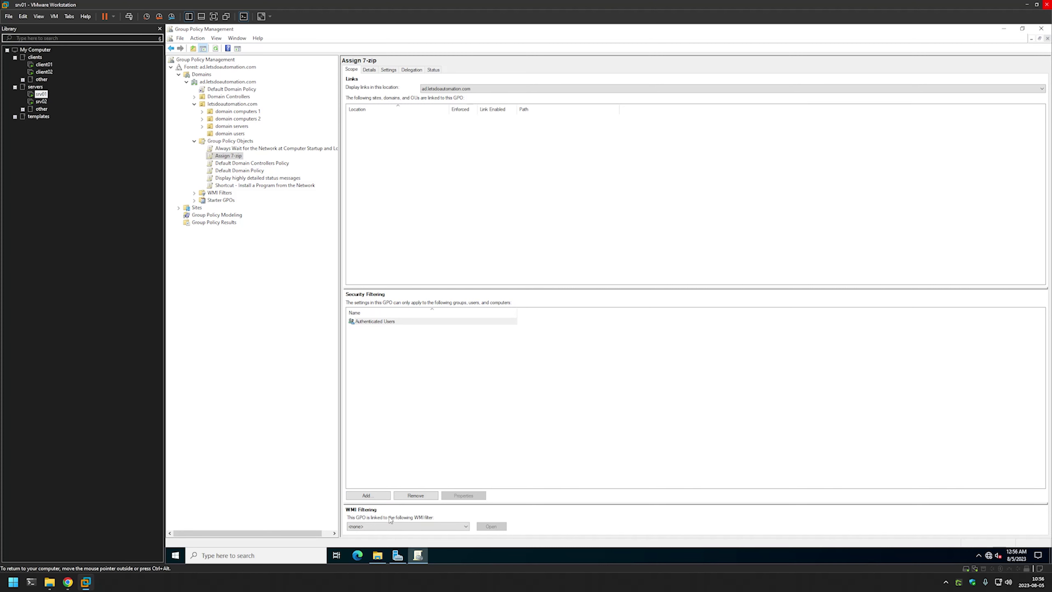
click(397, 526)
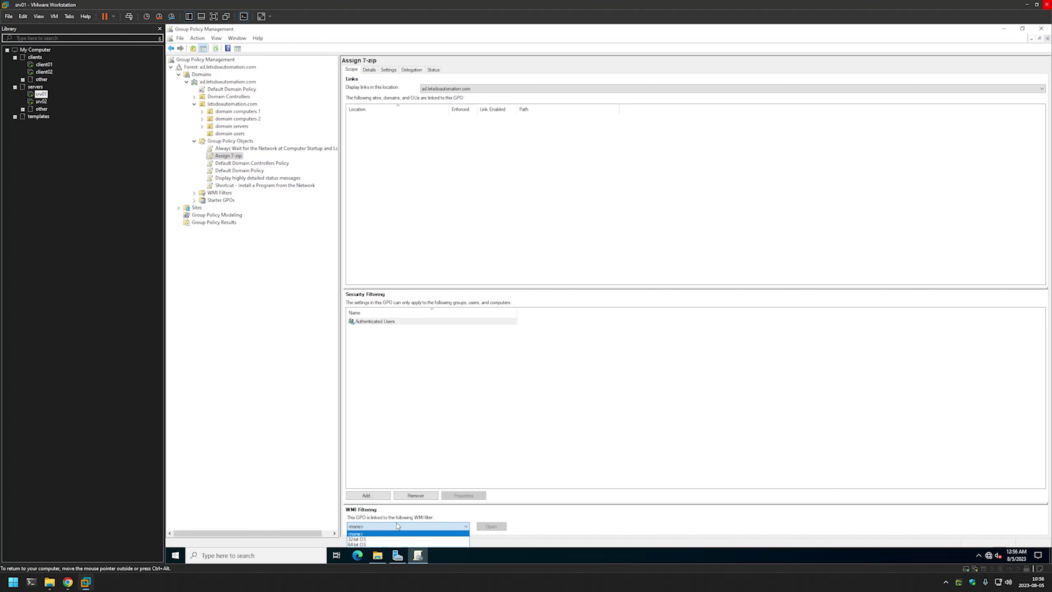
click(374, 545)
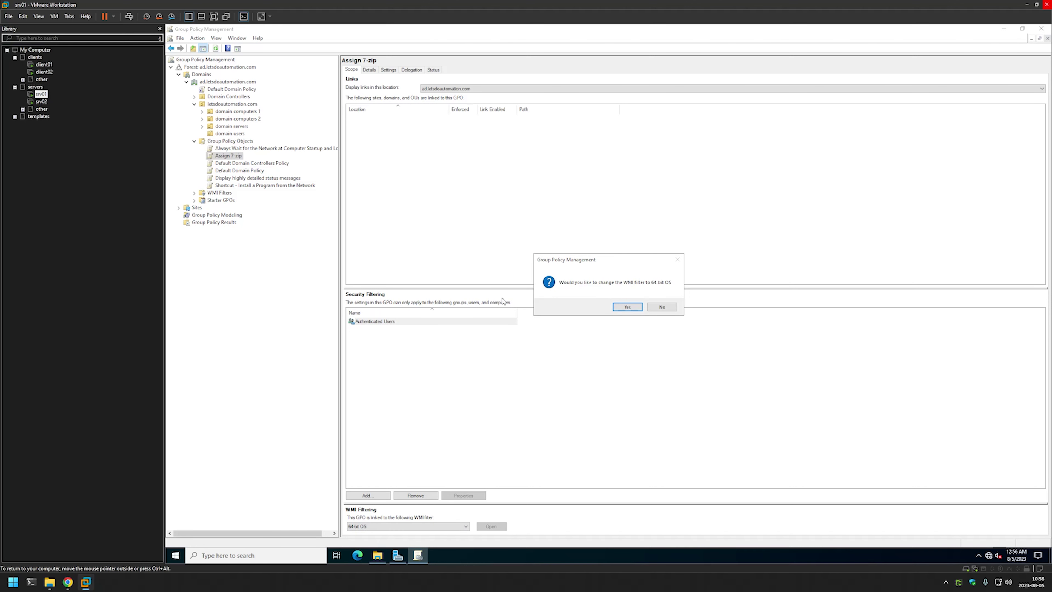
click(621, 308)
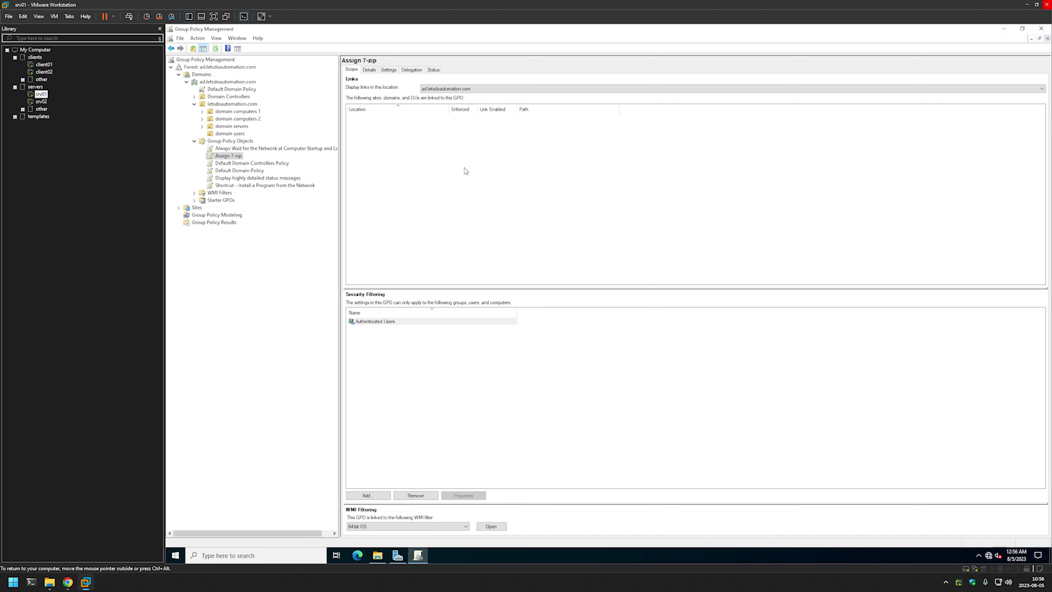
- Set the Assign 7-zip GPO's status to "User configuration settings disabled" and return to its scope view
click(369, 70)
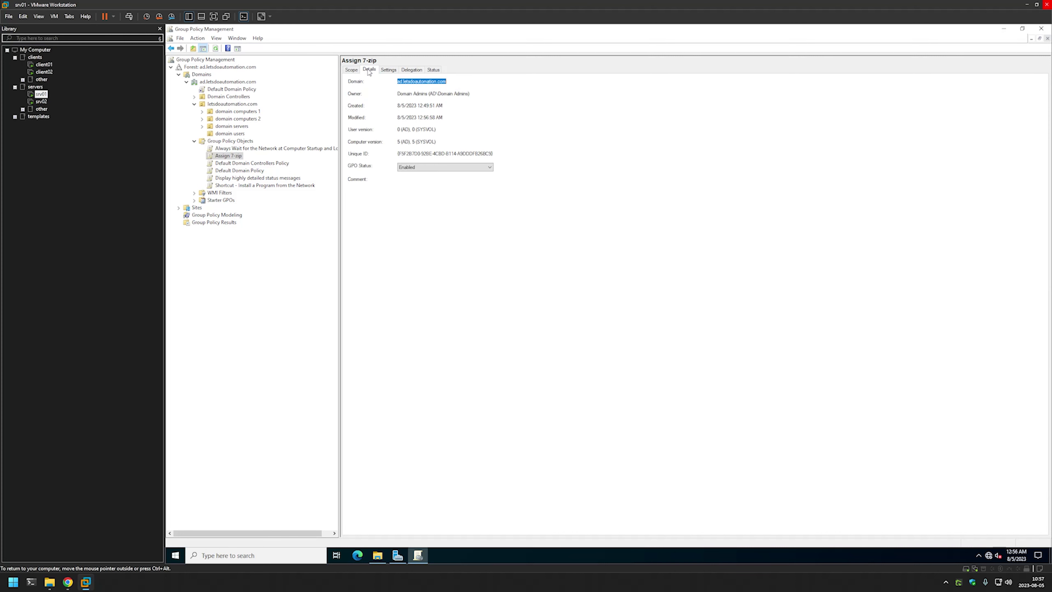
click(440, 168)
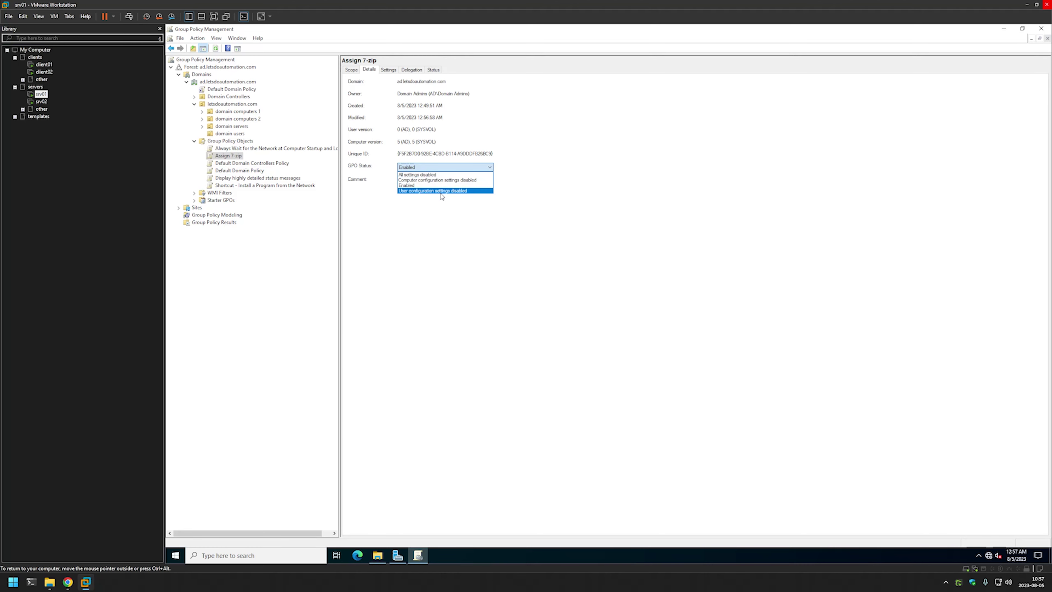
click(442, 193)
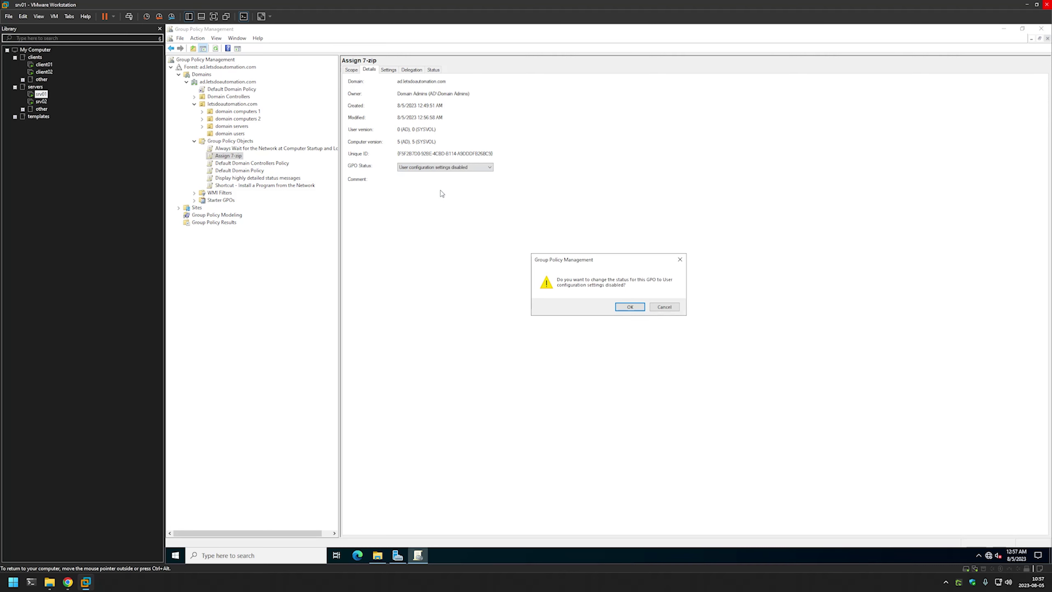
click(621, 309)
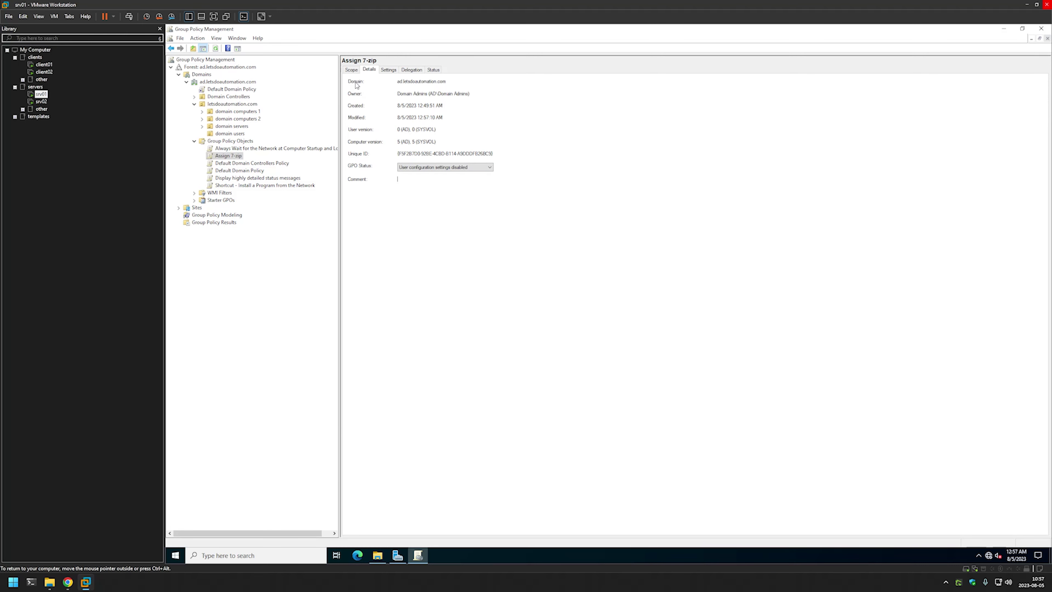
click(354, 72)
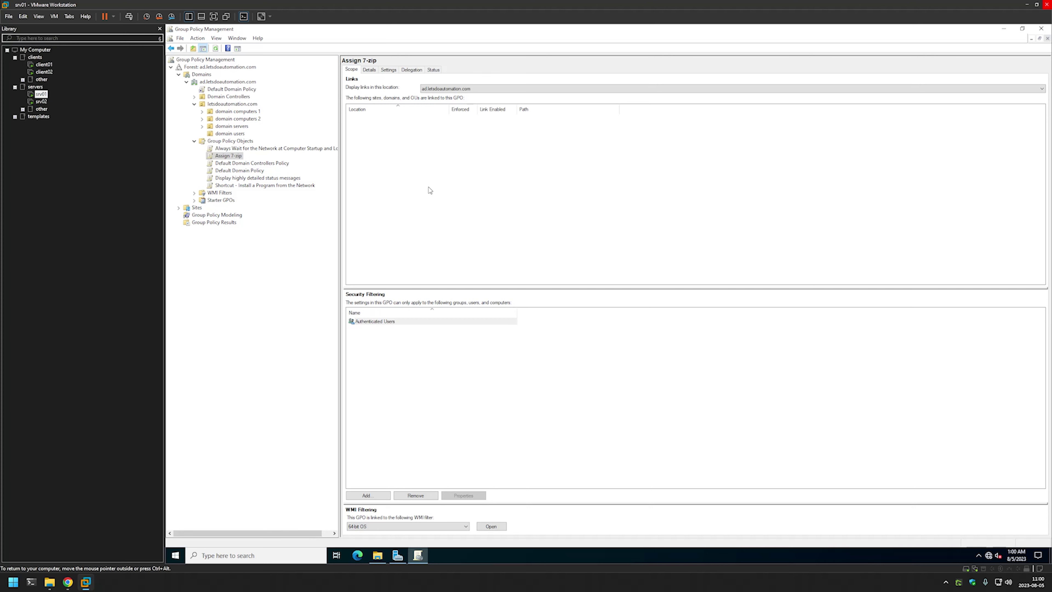
- Link the Assign 7-zip GPO to the domain computers 1 organizational unit
click(254, 112)
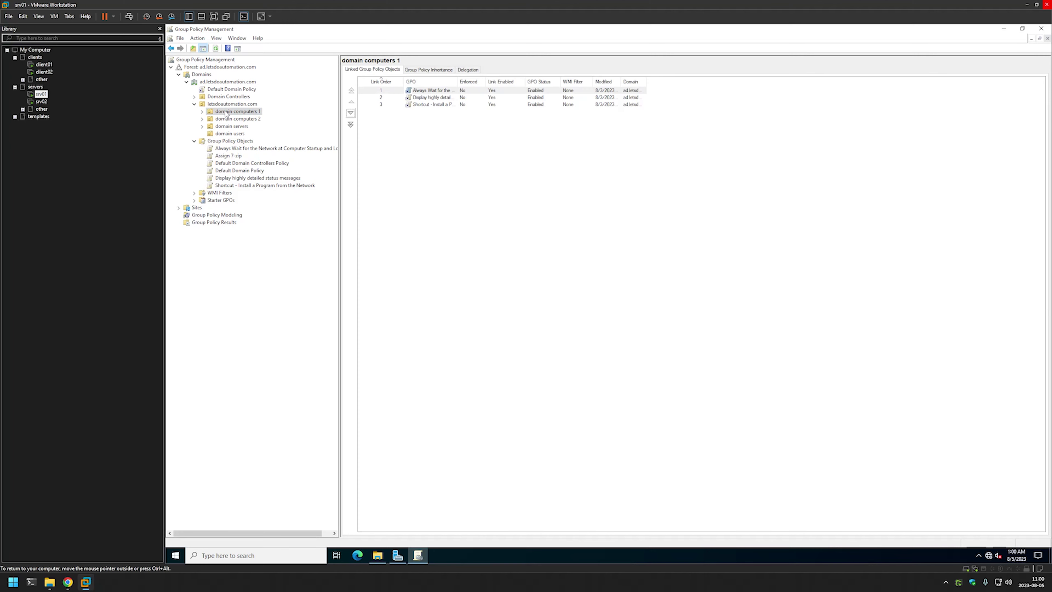
click(203, 112)
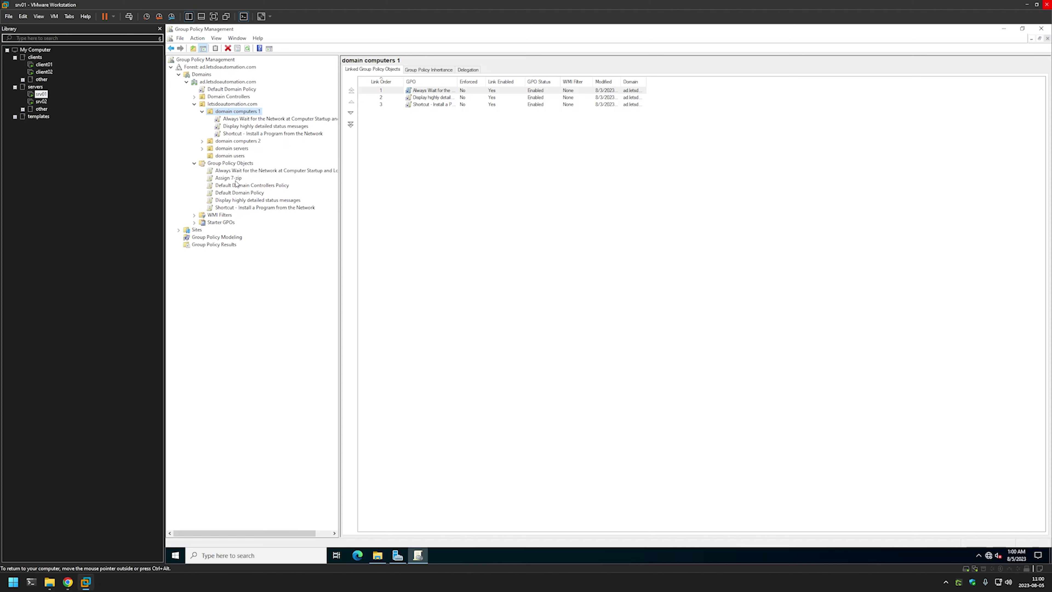
drag(234, 178, 240, 115)
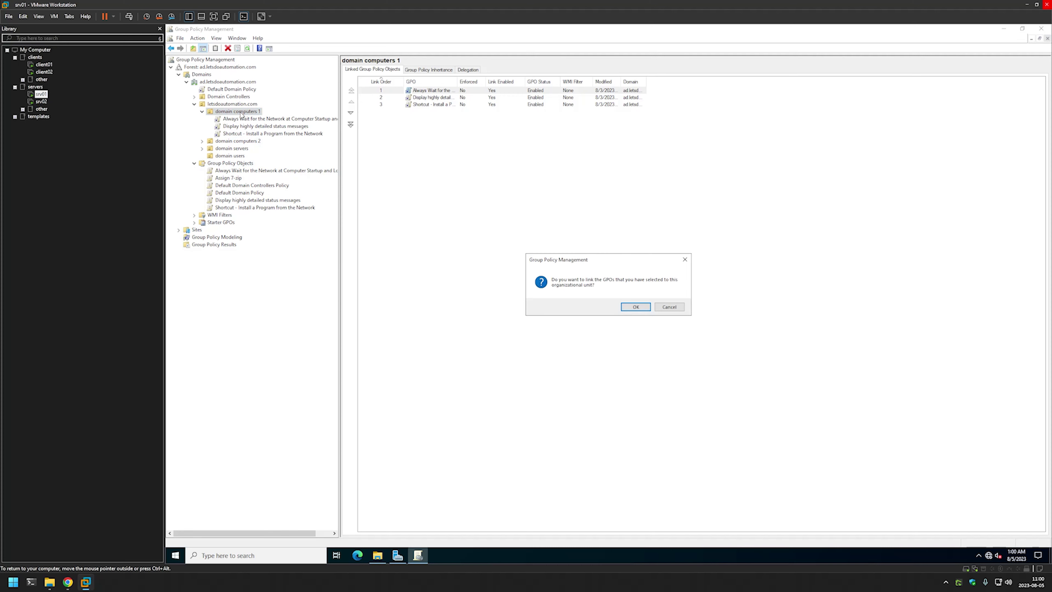
click(635, 307)
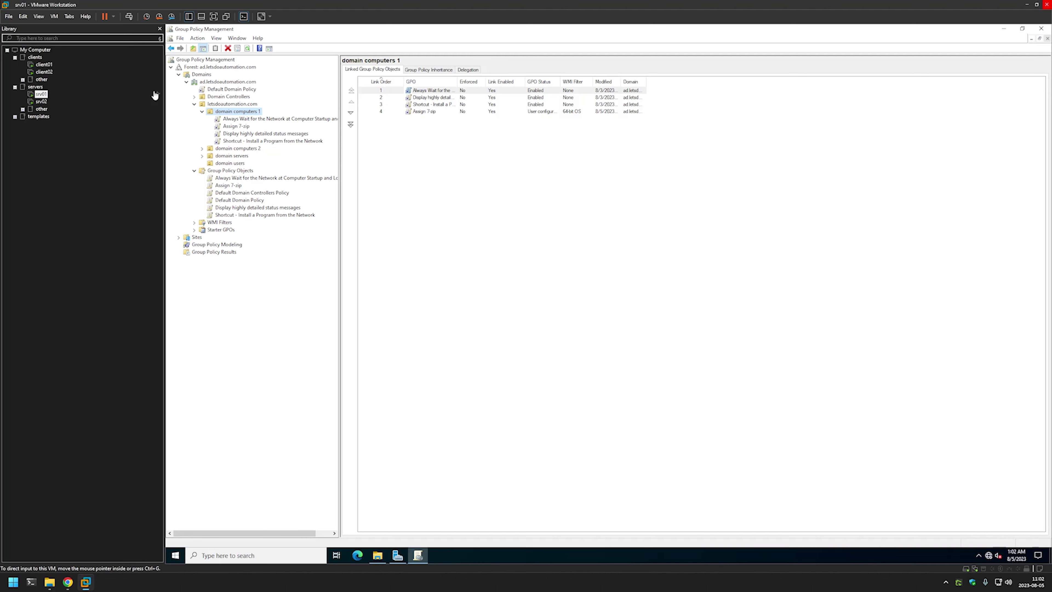
- Switch to the client01 virtual machine, open a command prompt and run gpupdate
click(44, 65)
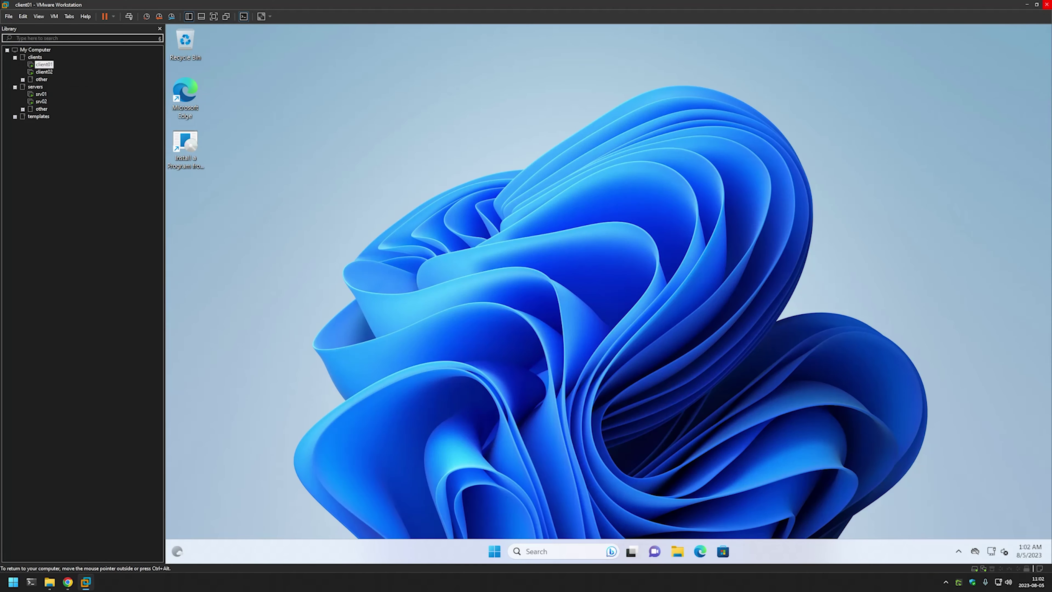
key(super+r)
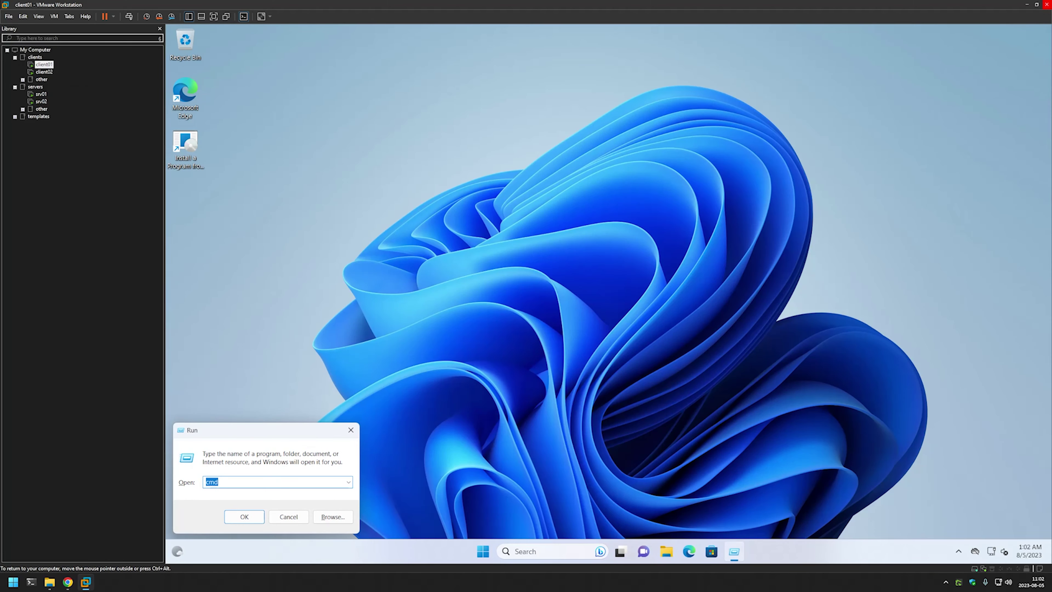
text(cmd)
key(Return)
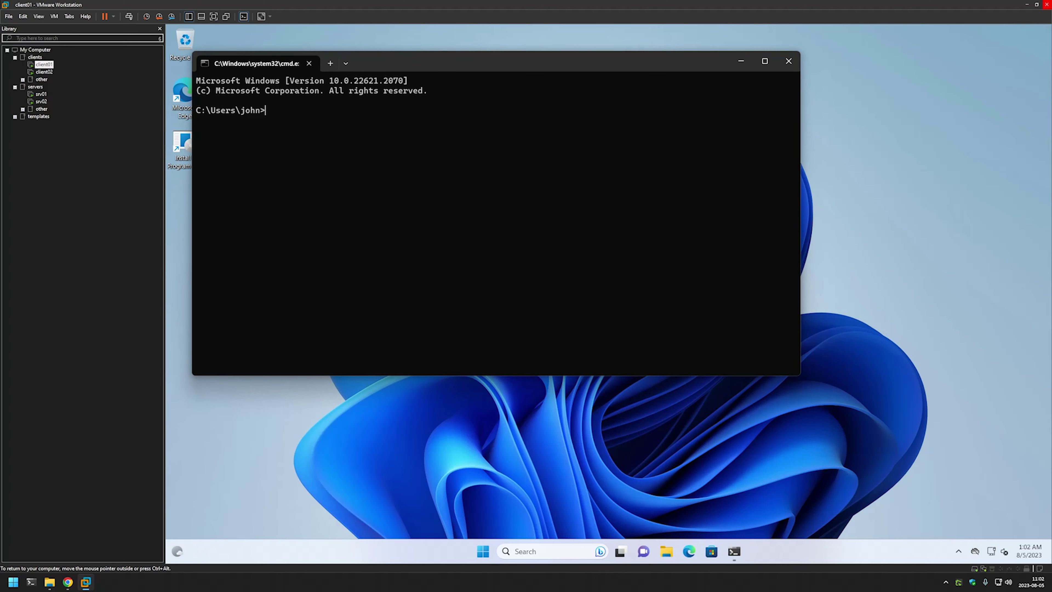
text(gpupdate)
key(Return)
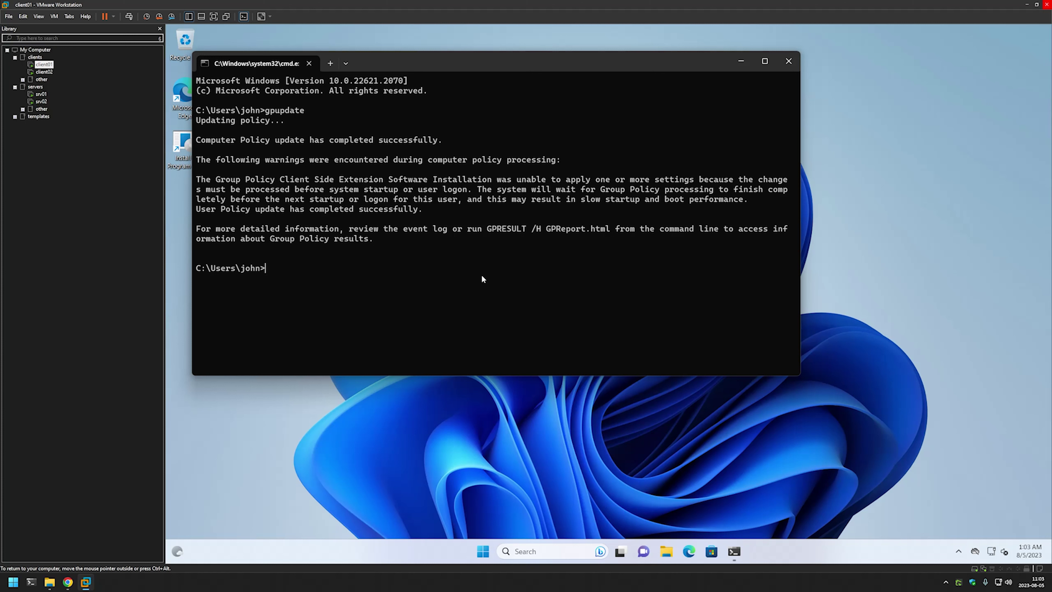
- Restart client01 and sign back in by entering the account password
click(475, 543)
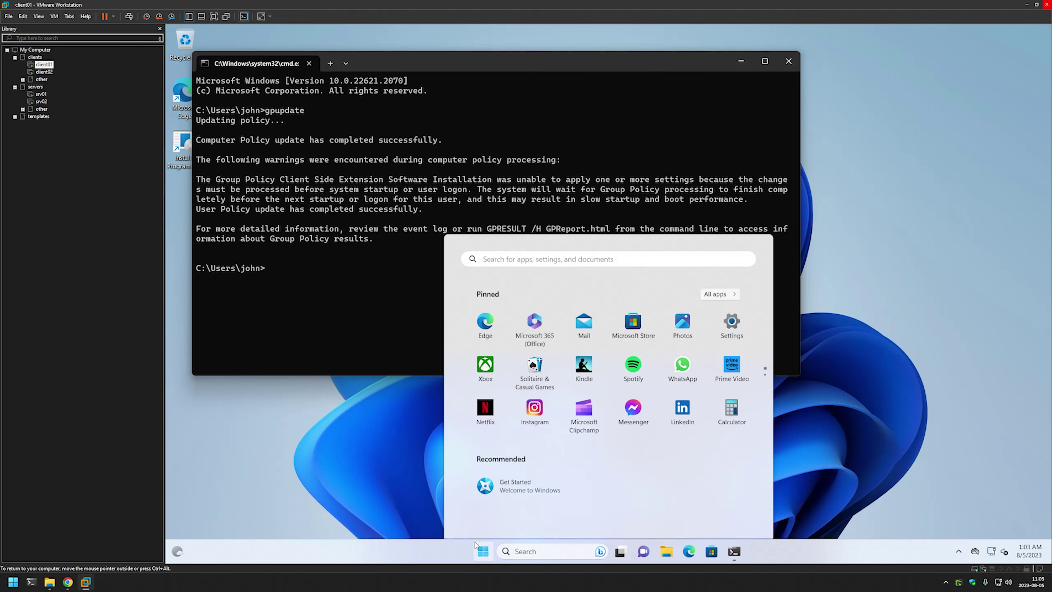
click(737, 517)
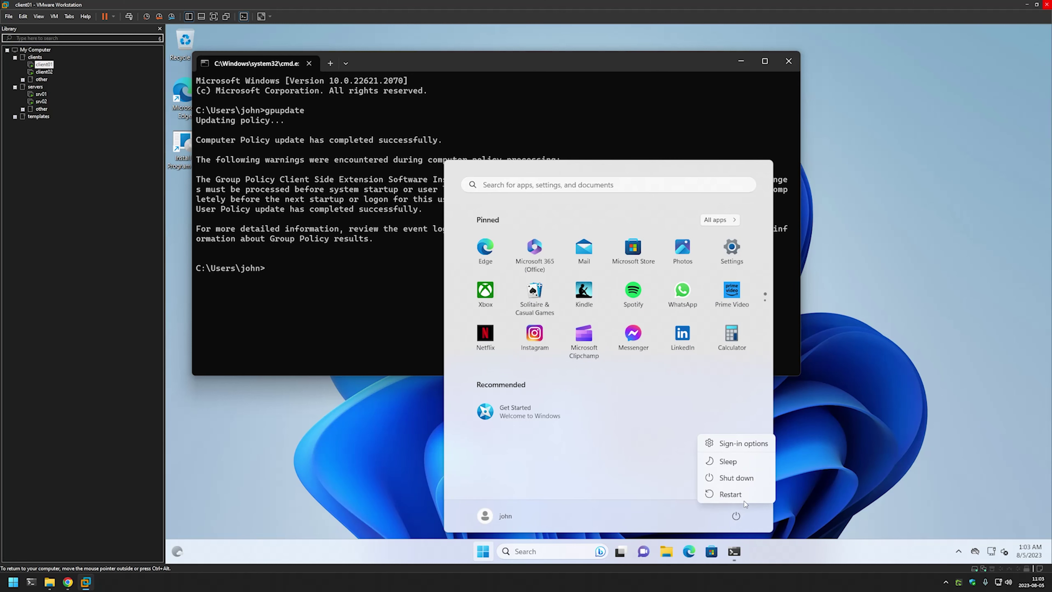
click(745, 500)
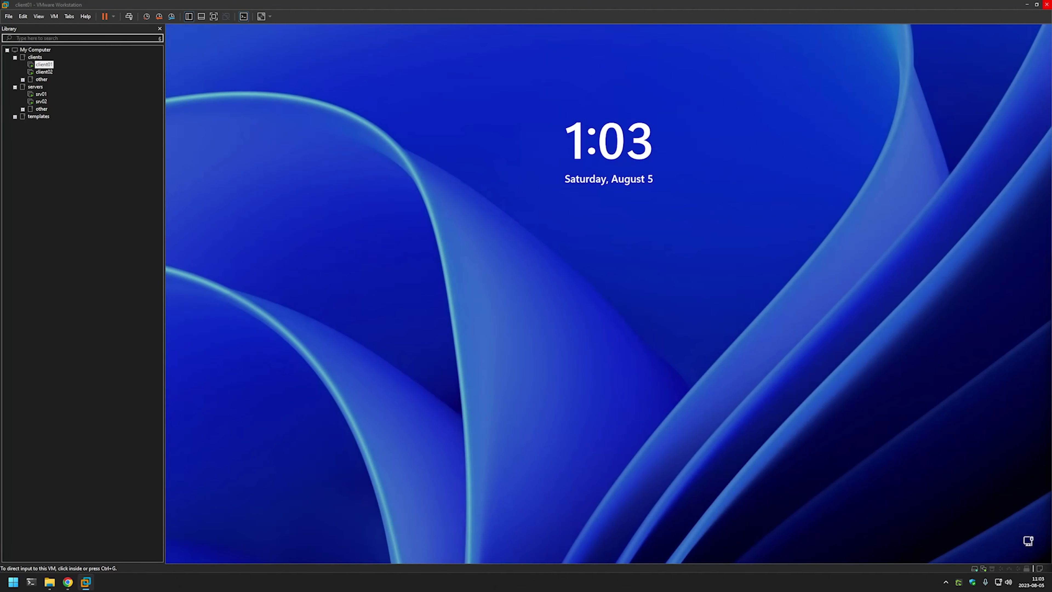
click(705, 367)
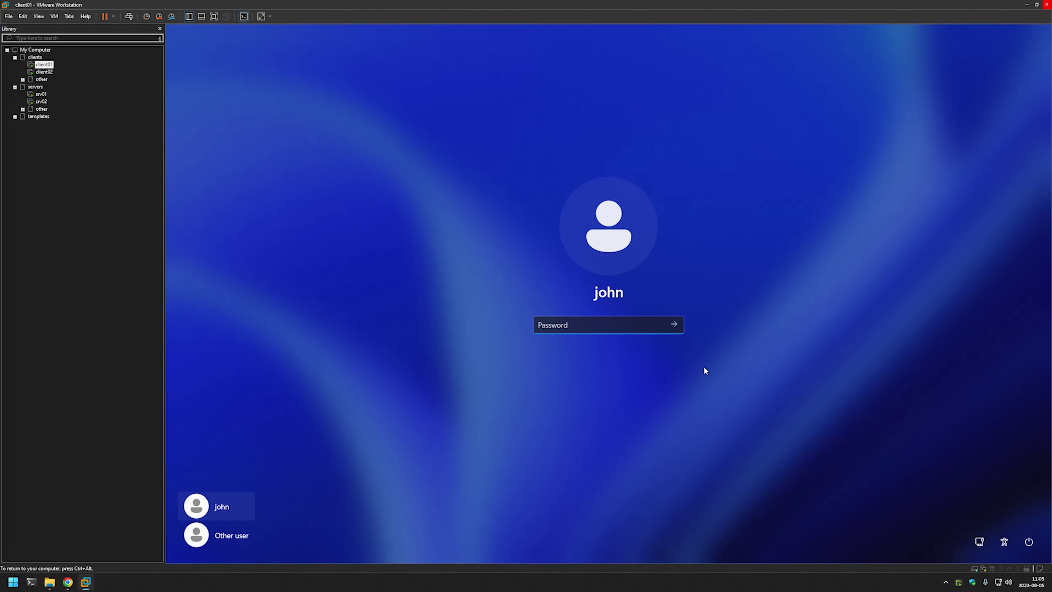
text(*****)
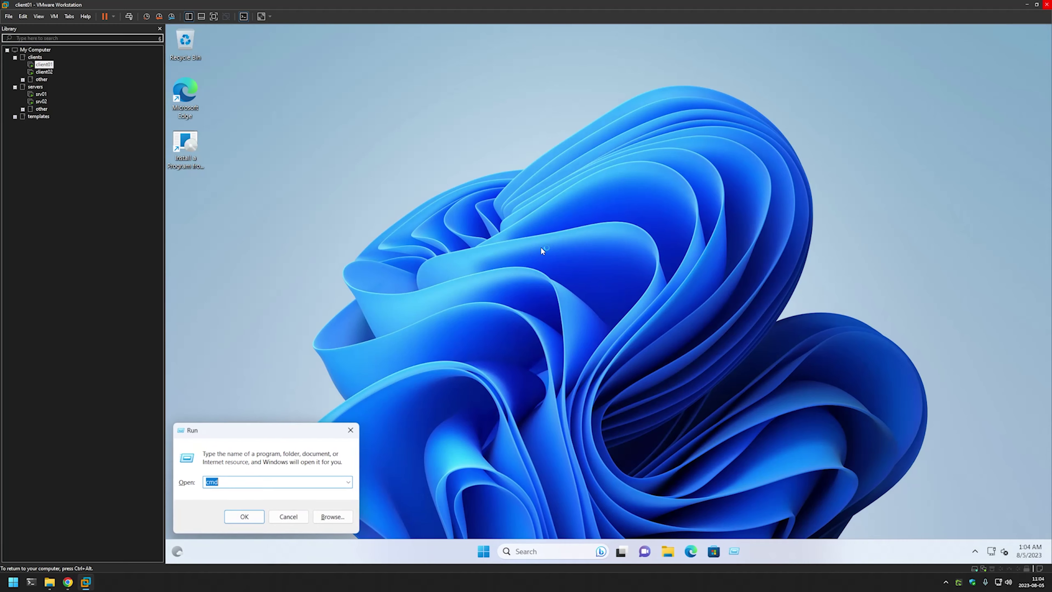
- Open Control Panel's list of installed programs on client01 and check the 7-Zip 23.01 (x64 edition) entry
text(control)
key(Return)
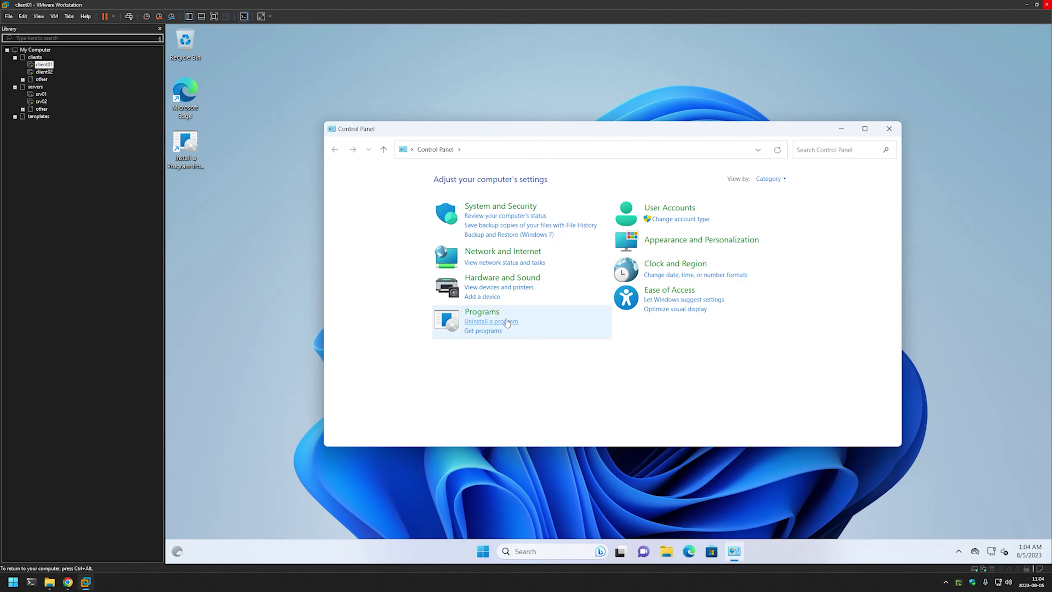
click(506, 322)
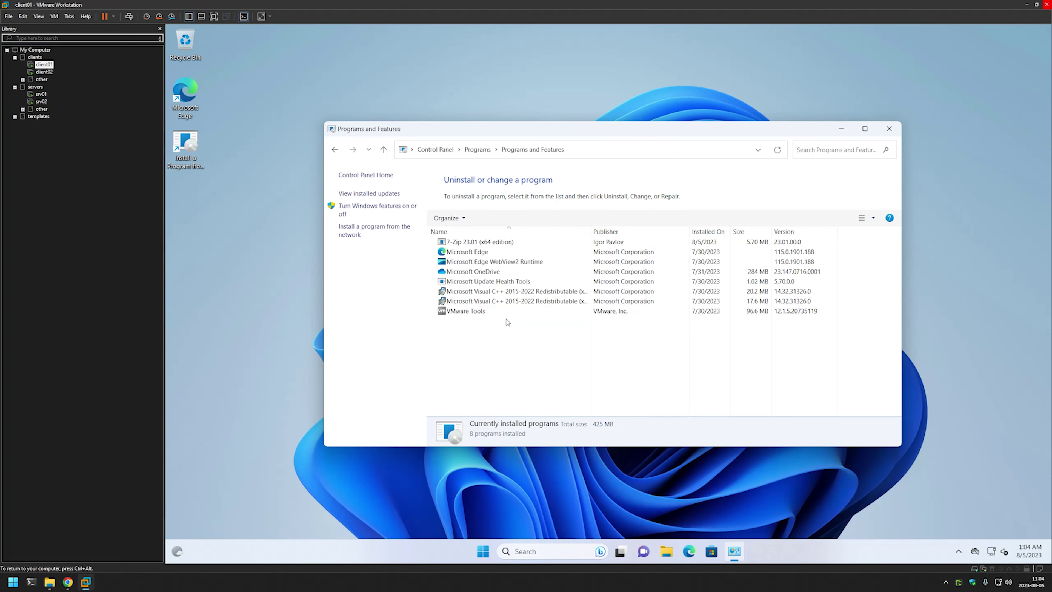
click(489, 242)
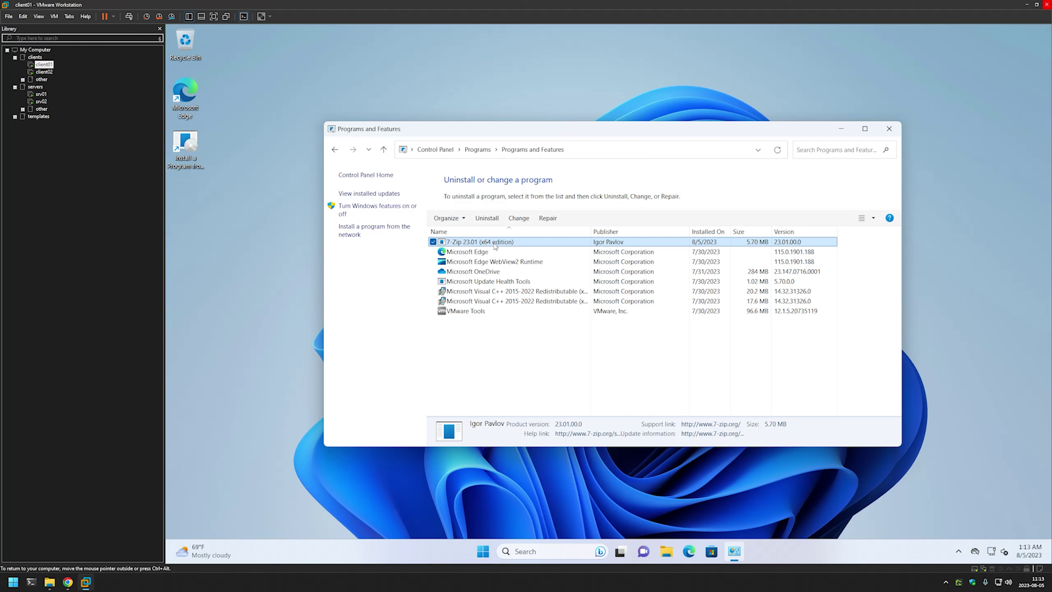
- Switch to the srv01 virtual machine and create a new Group Policy Object named "Publish 7-zip"
click(42, 94)
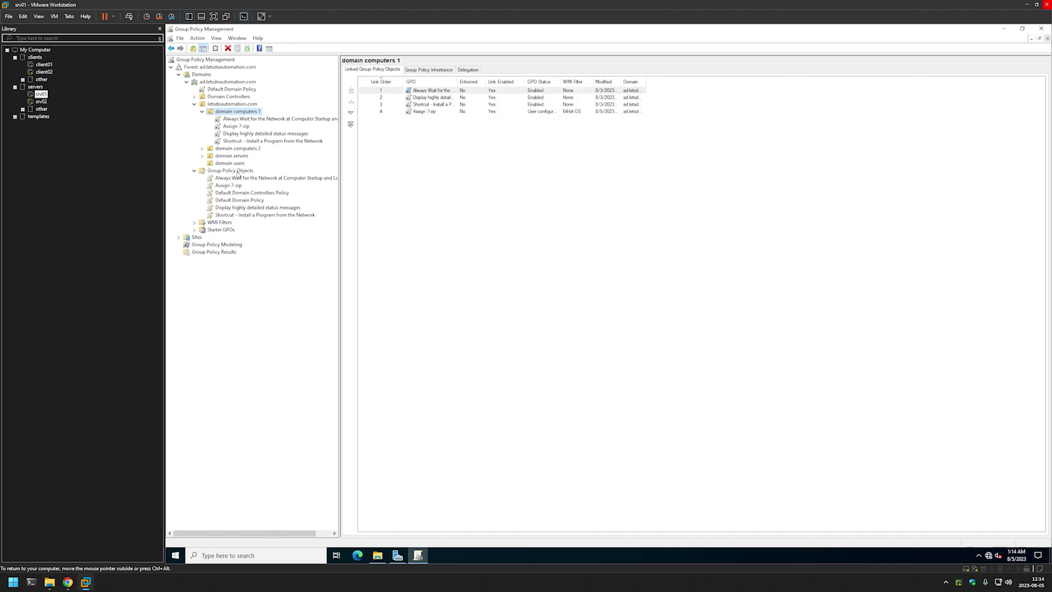
right_click(239, 172)
click(256, 177)
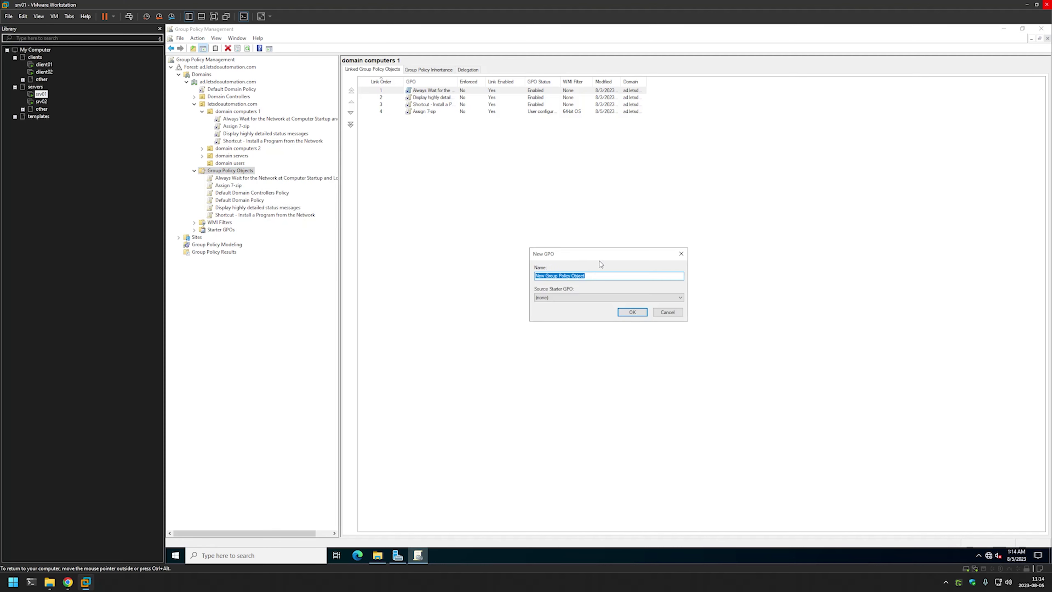
text(P)
text(ublish 7-zip)
click(631, 311)
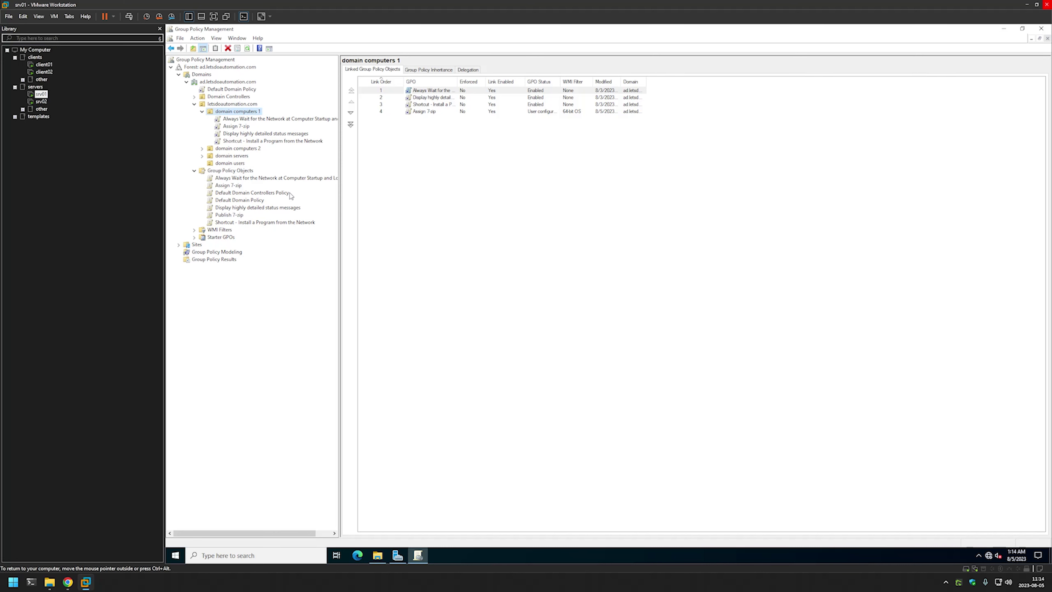
- Open the Publish 7-zip GPO for editing and go to Software installation in the User Configuration policies
right_click(235, 215)
click(271, 221)
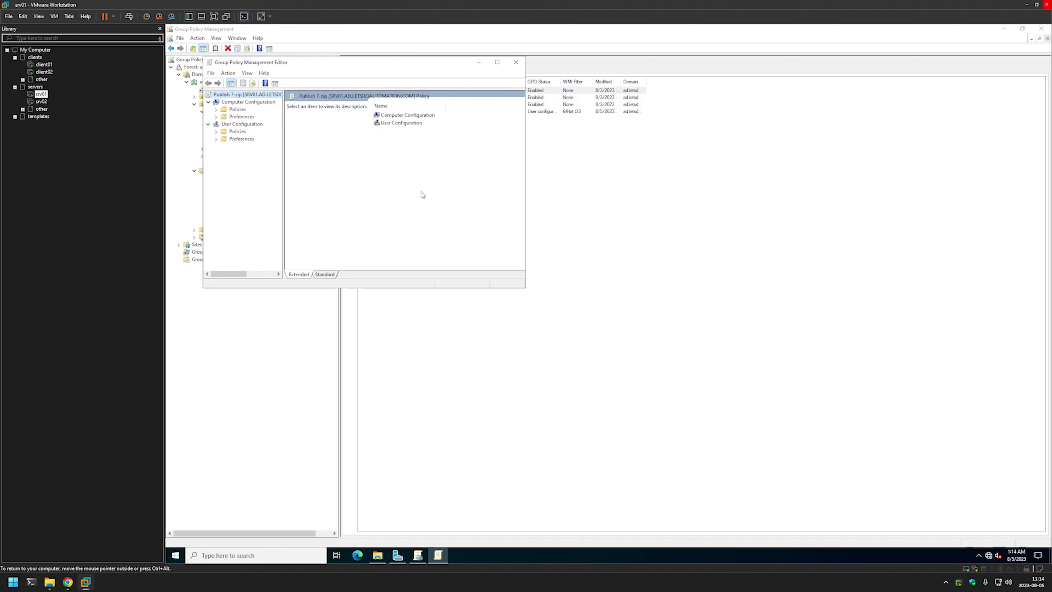
drag(388, 68, 553, 147)
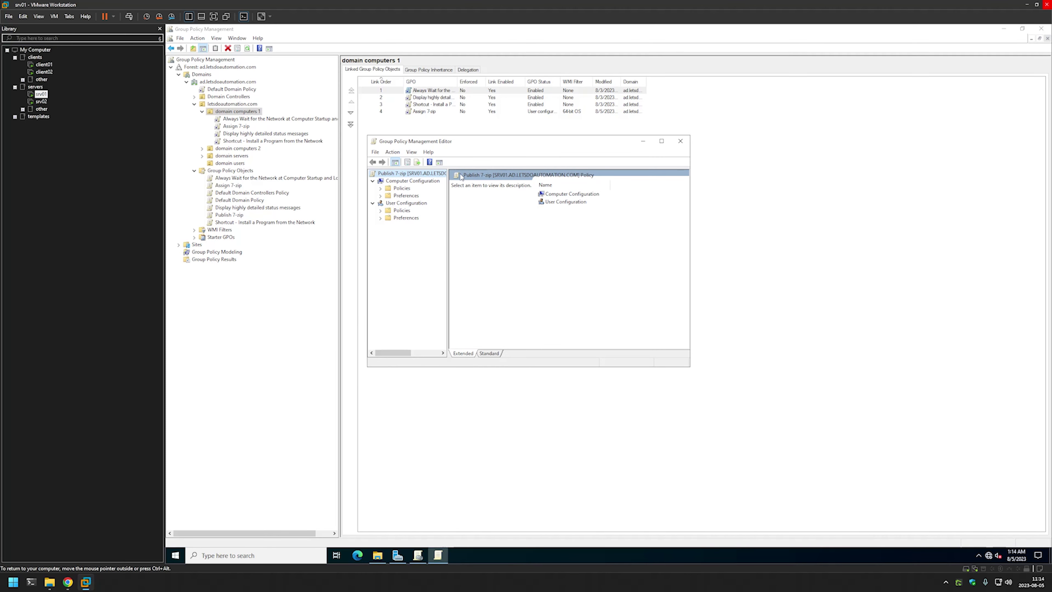
click(415, 205)
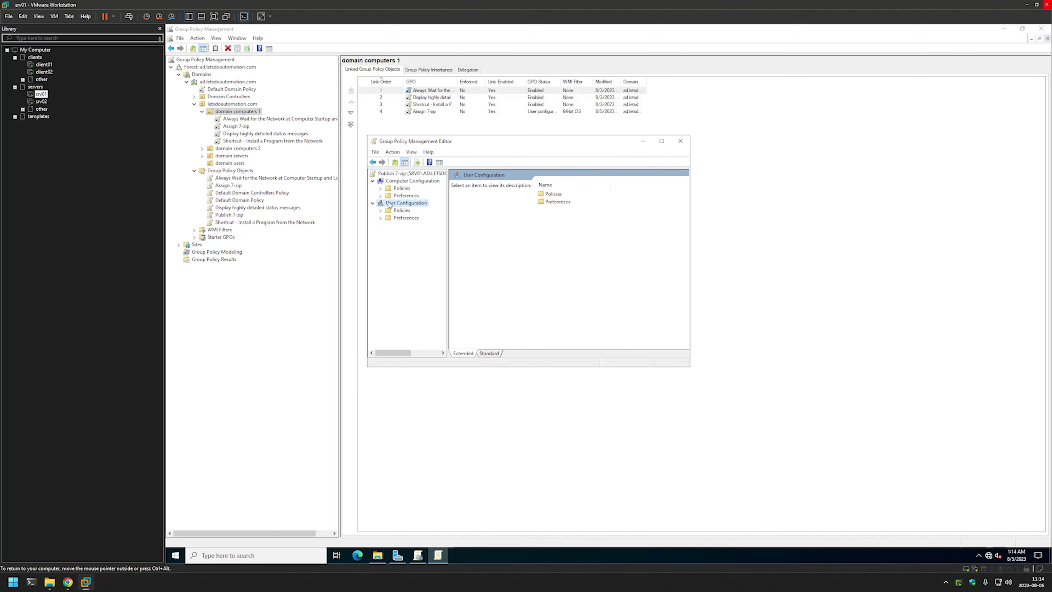
click(381, 211)
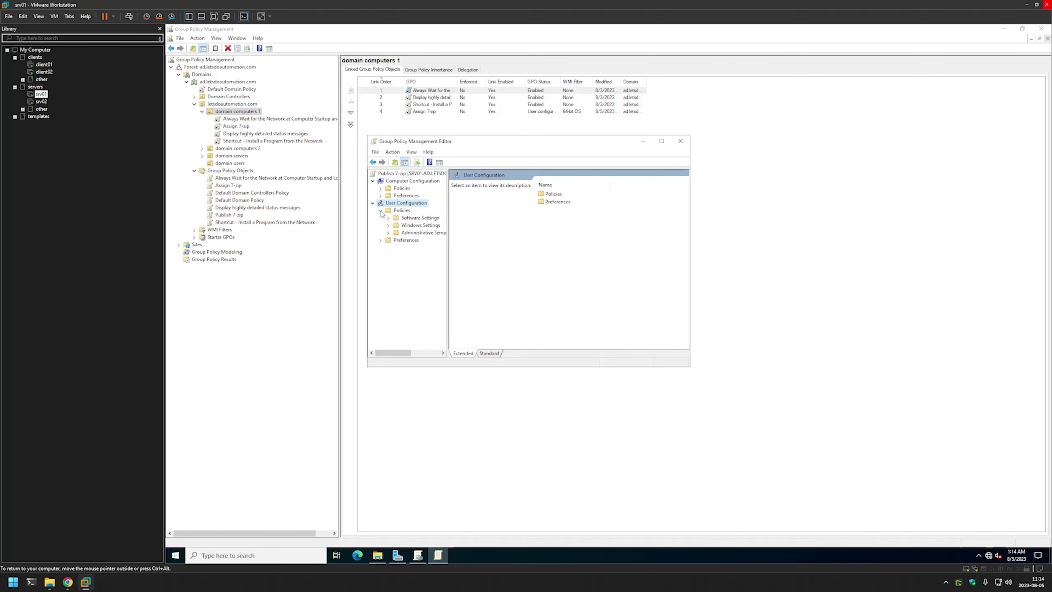
click(419, 220)
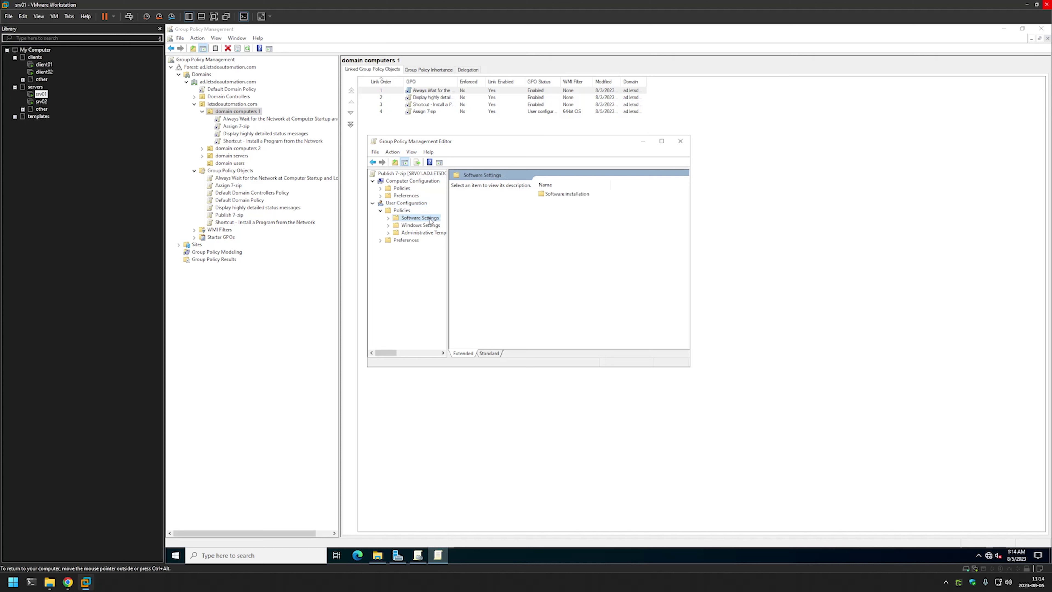
double_click(431, 220)
click(428, 227)
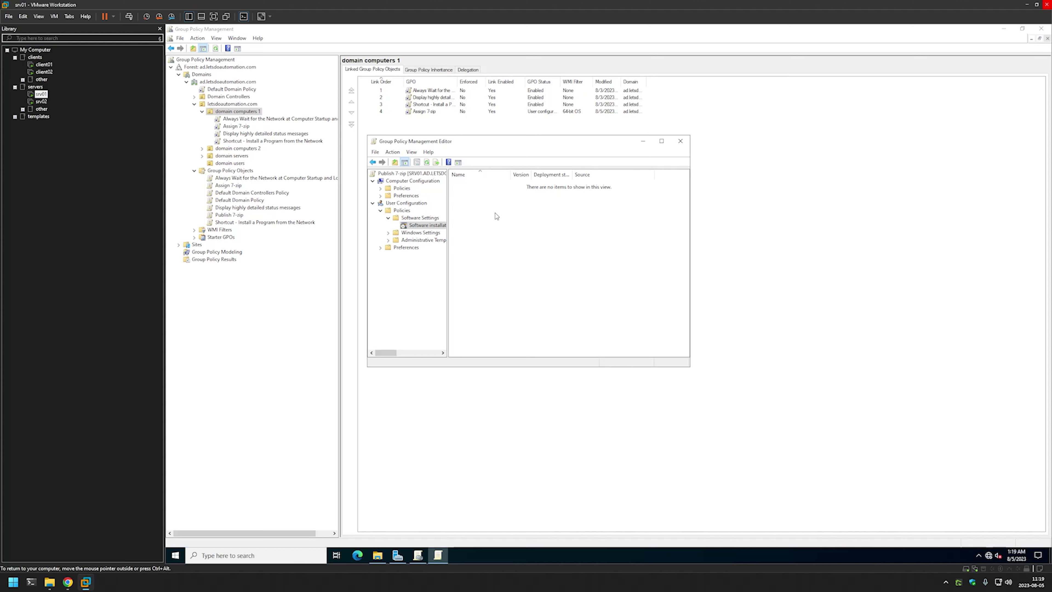
- Add the 7z2301-x64 installer package from \\srv02\software\7-zip with the Published deployment method
right_click(478, 202)
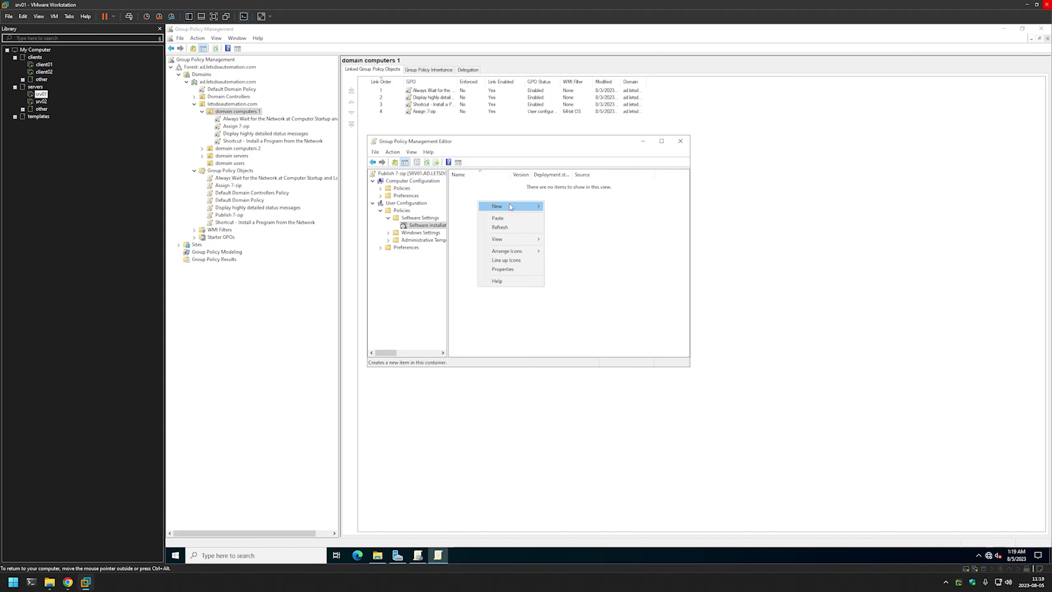
mouse_move(511, 207)
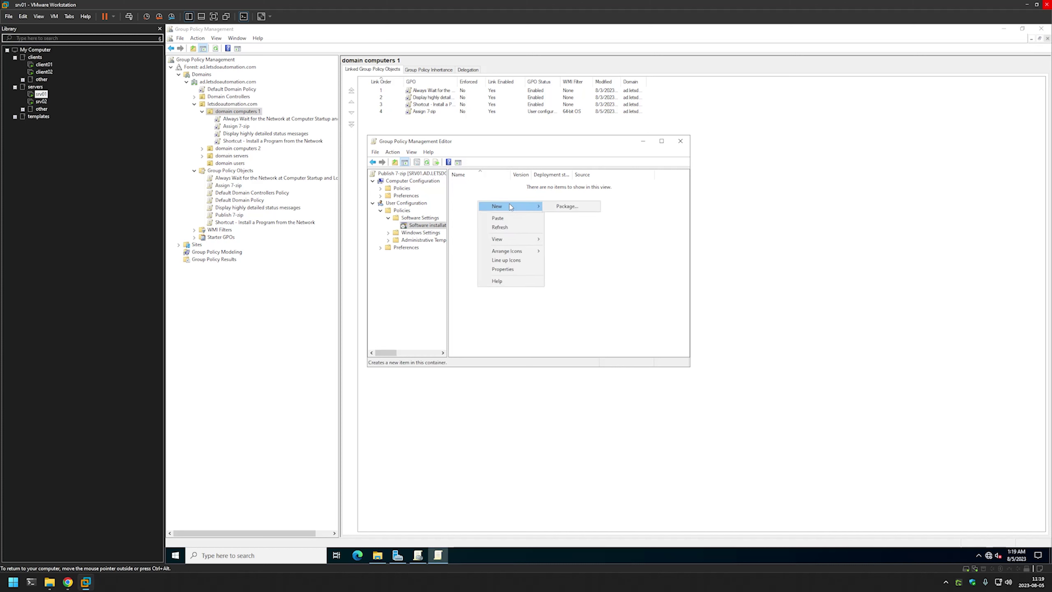
click(573, 209)
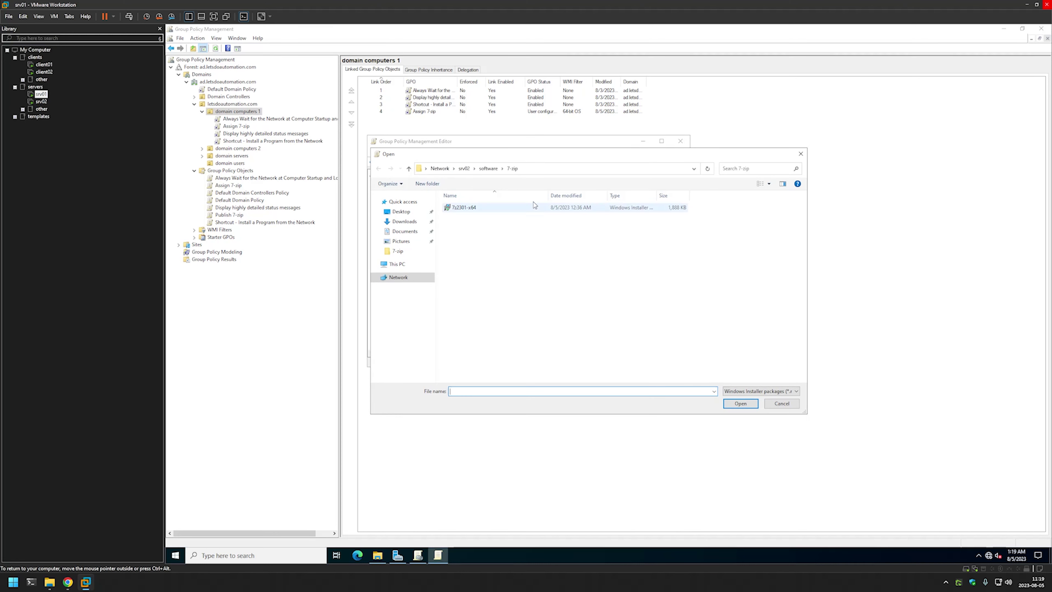
click(542, 171)
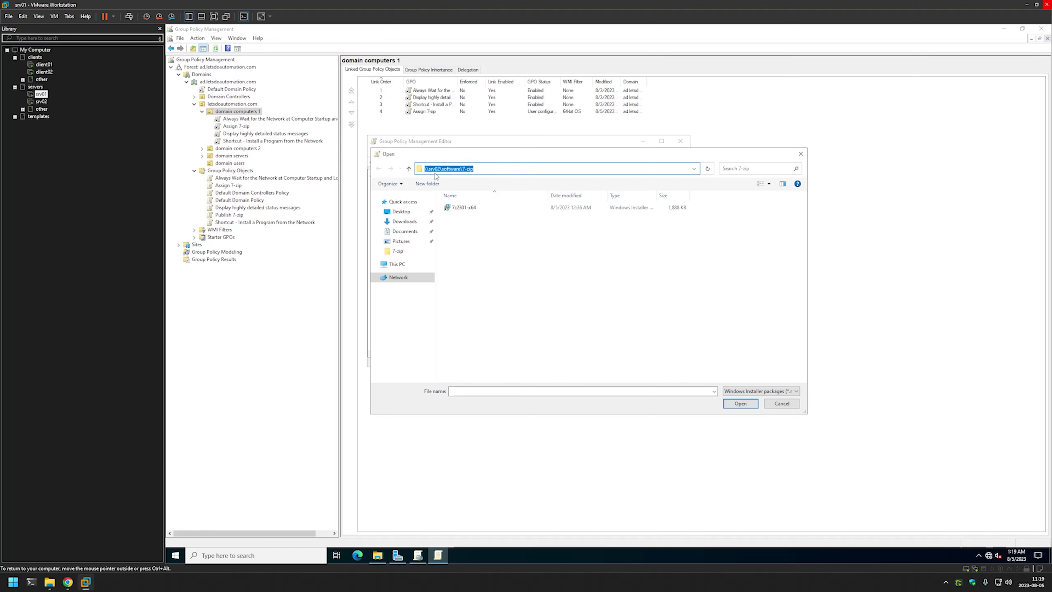
double_click(532, 208)
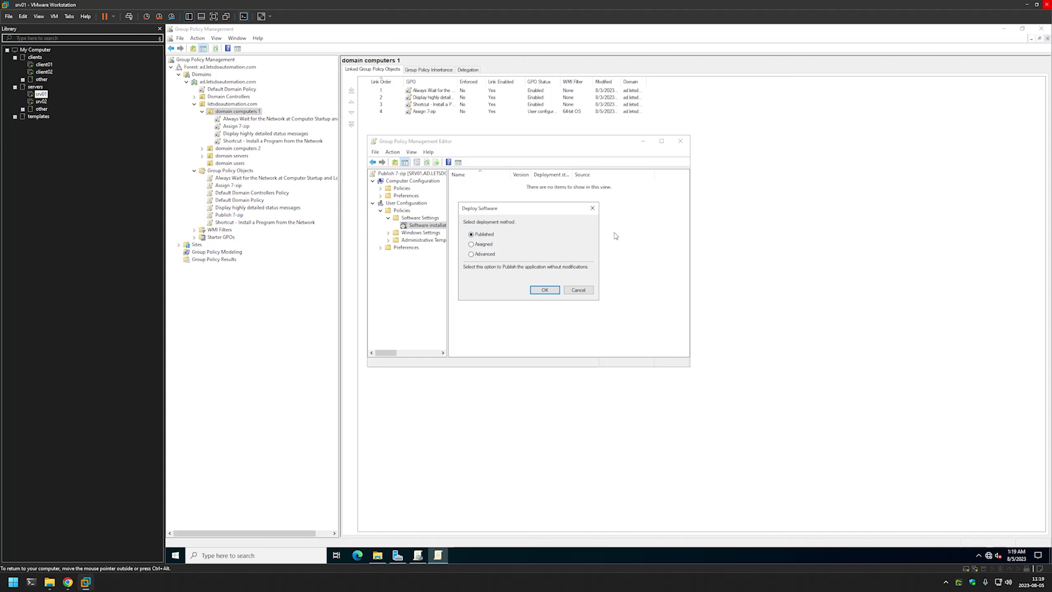
click(553, 293)
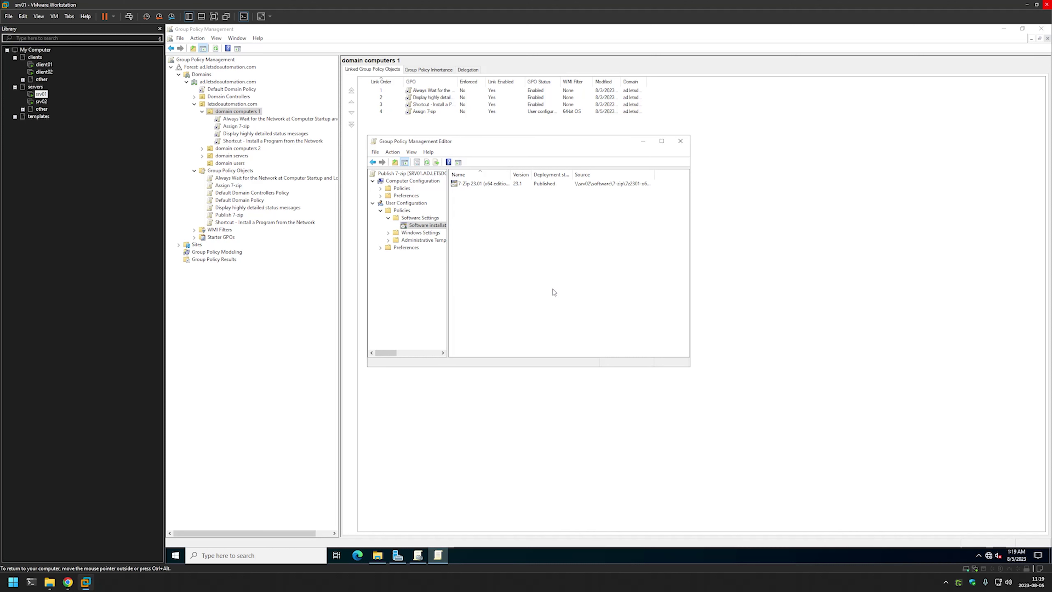
- Set the 7-Zip package's installation user interface option to Basic, apply the change, and close the policy editor
right_click(476, 185)
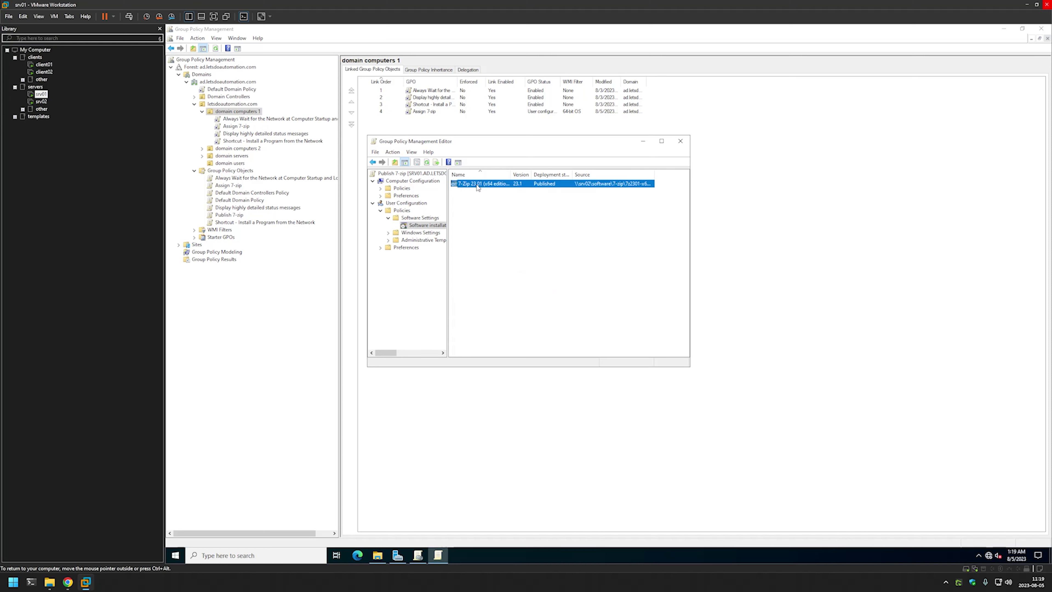
click(504, 245)
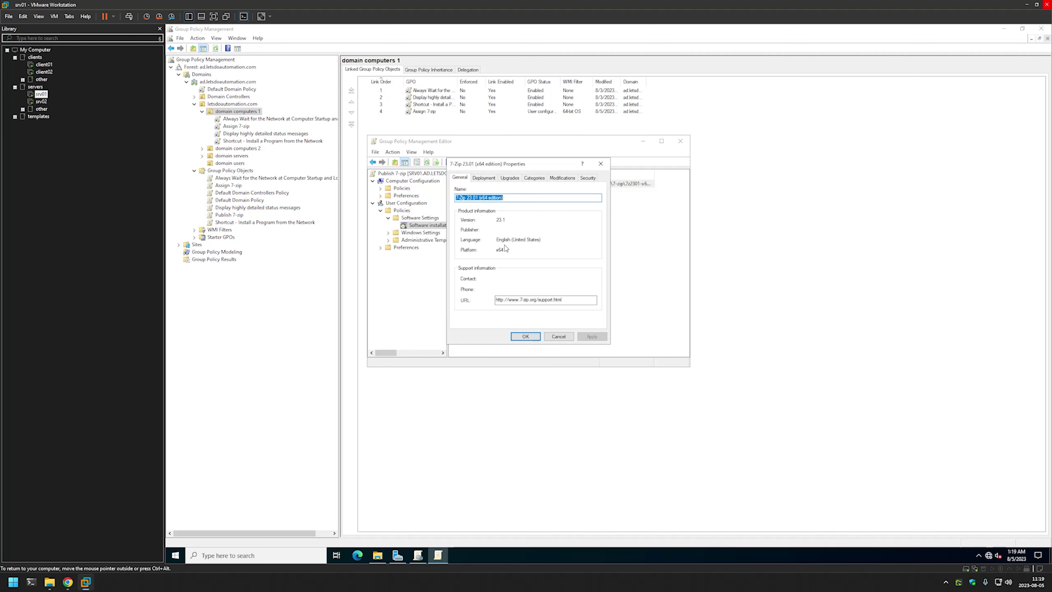
click(483, 179)
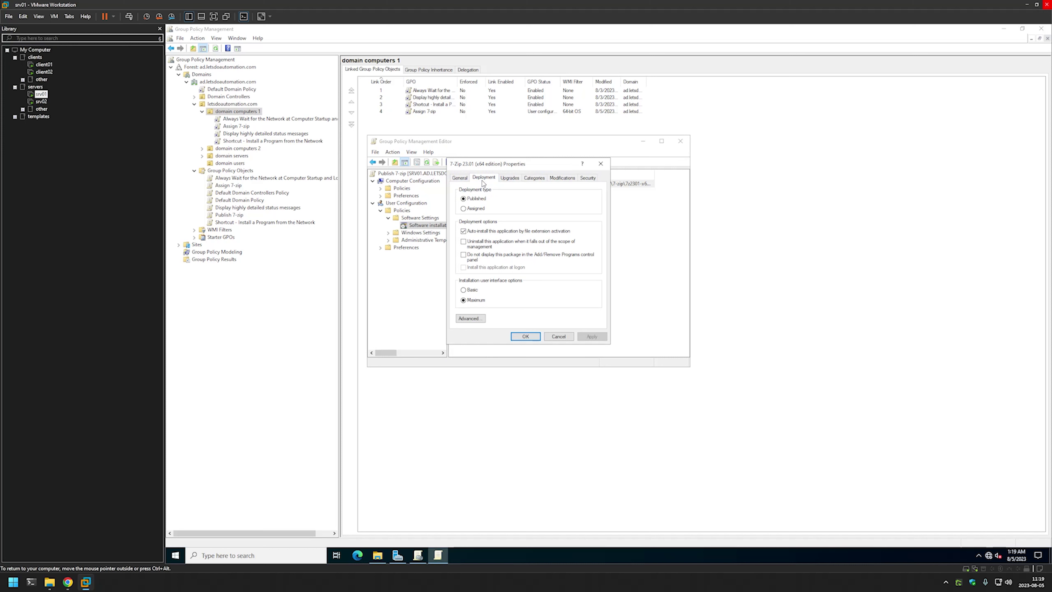
click(475, 292)
click(592, 337)
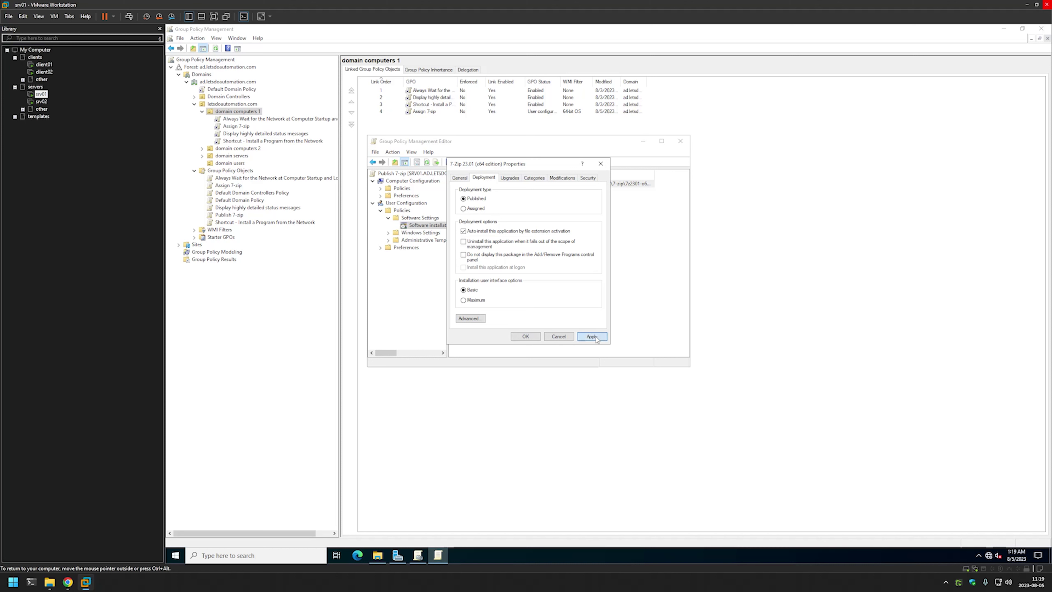
click(526, 338)
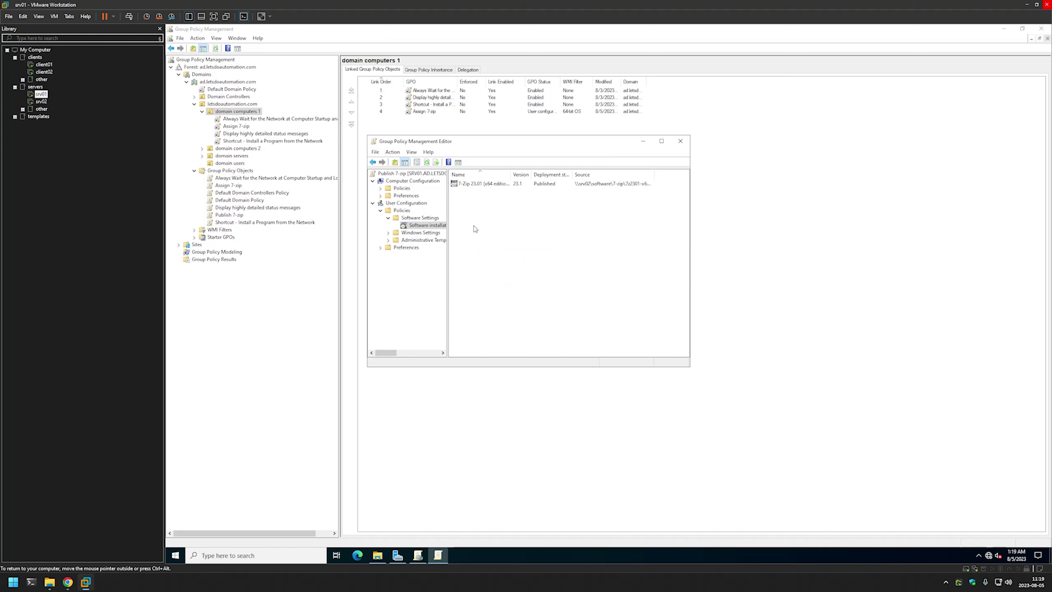
click(680, 142)
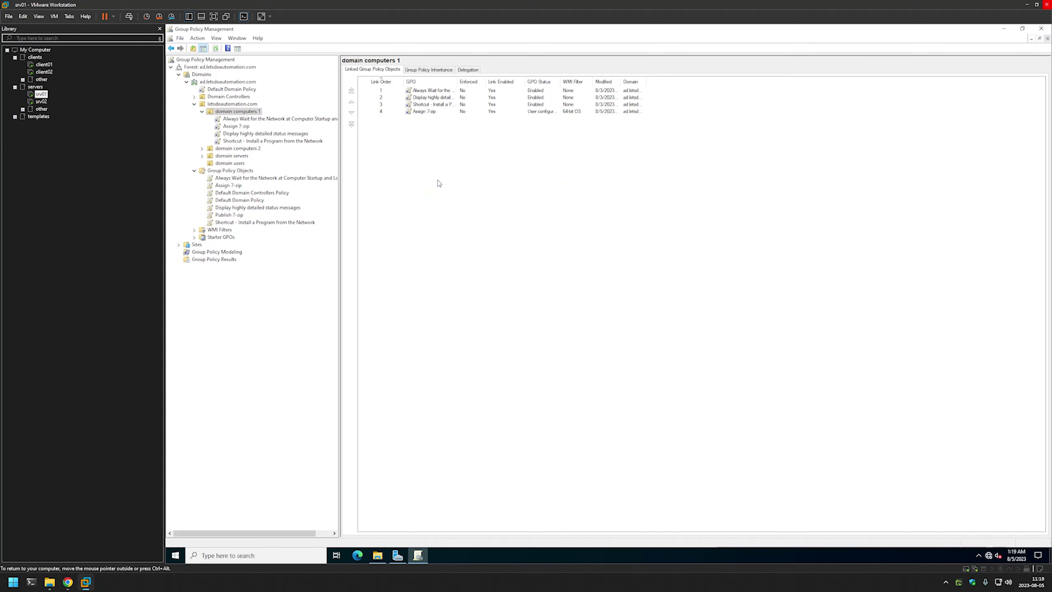
- Set the Publish 7-zip GPO's status to Computer configuration settings disabled and confirm the change
click(230, 215)
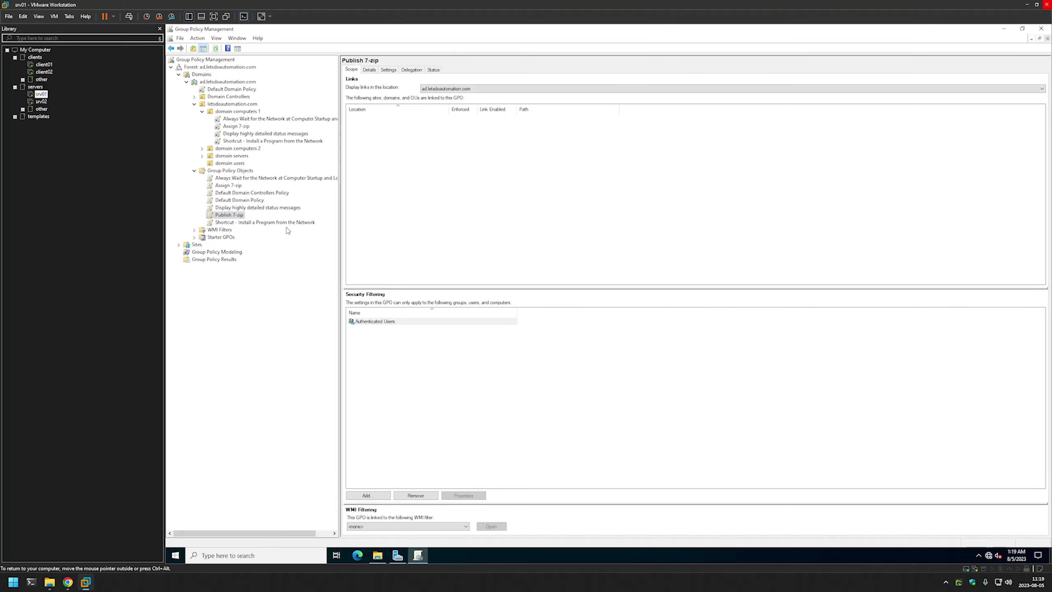
click(366, 71)
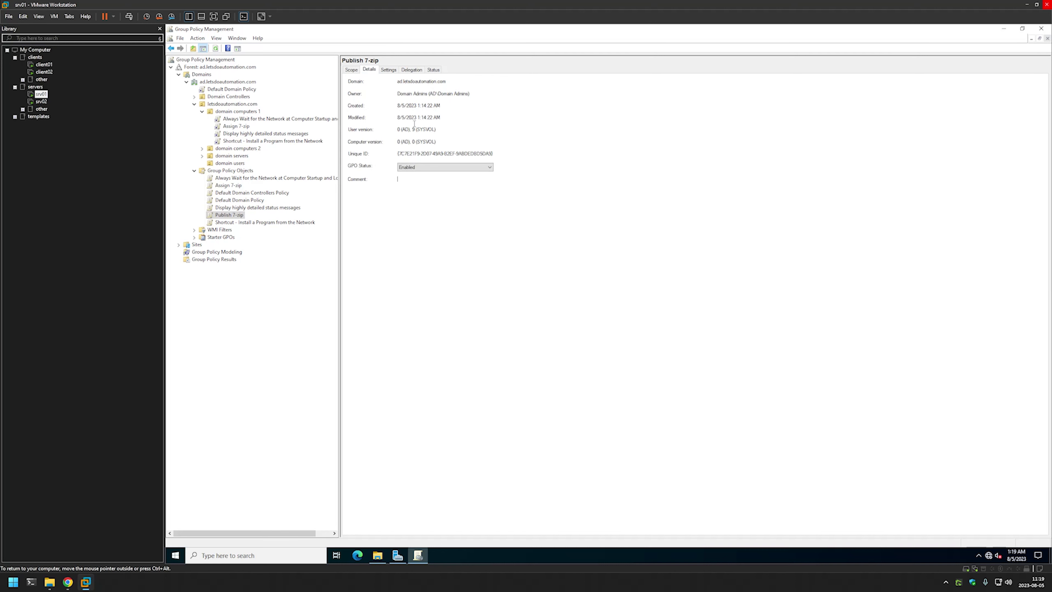
click(416, 168)
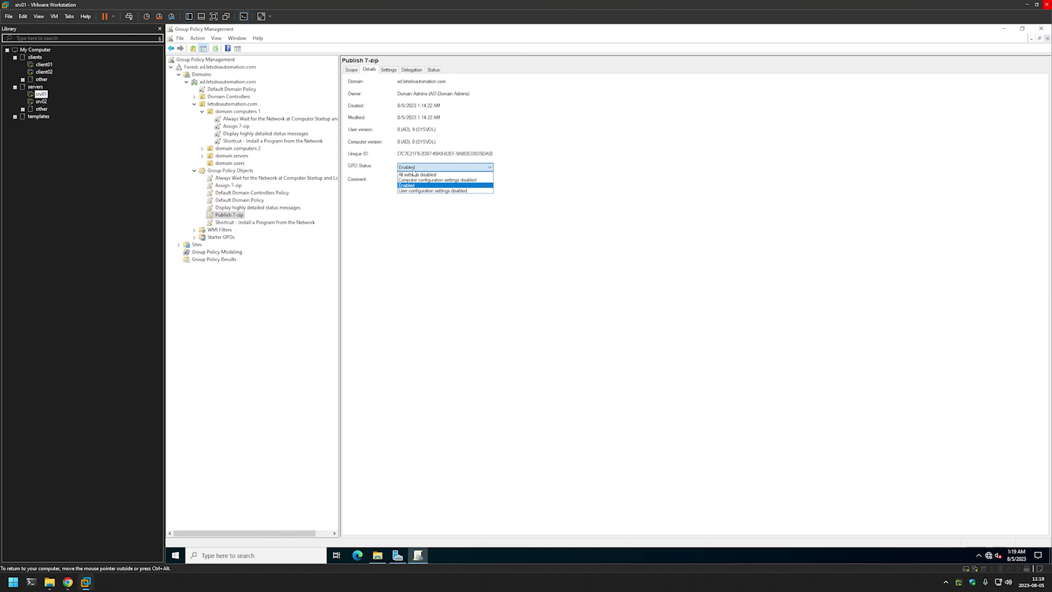
click(467, 181)
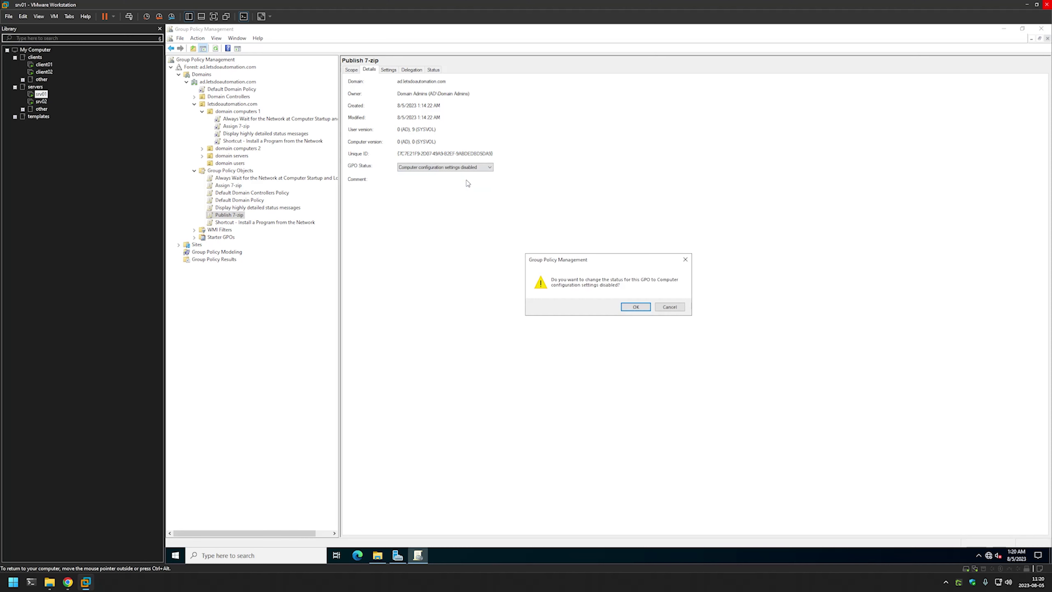
click(637, 307)
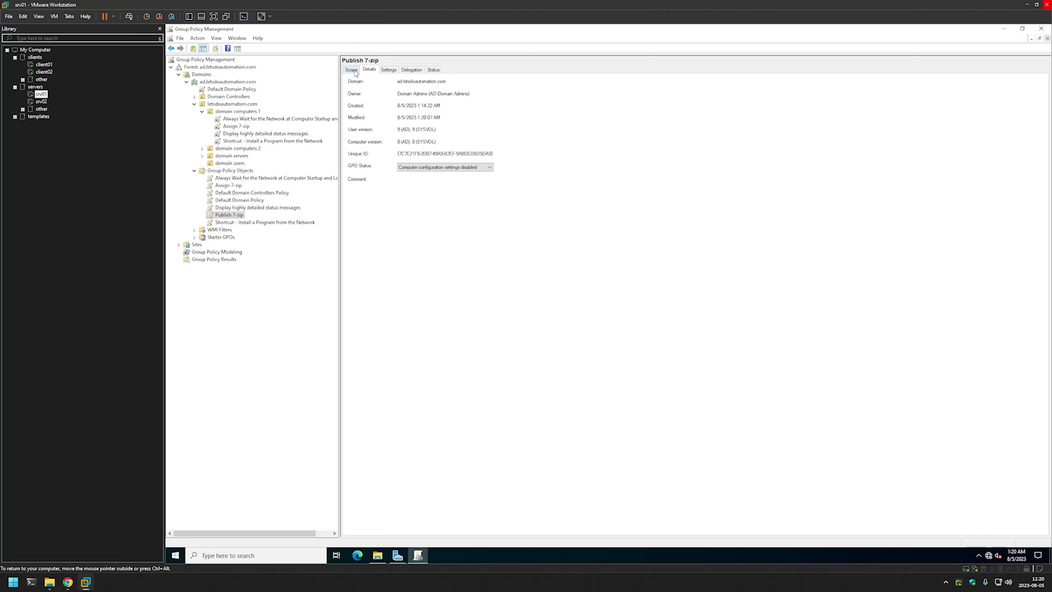
- Link the Publish 7-zip GPO to the domain users organizational unit
click(352, 70)
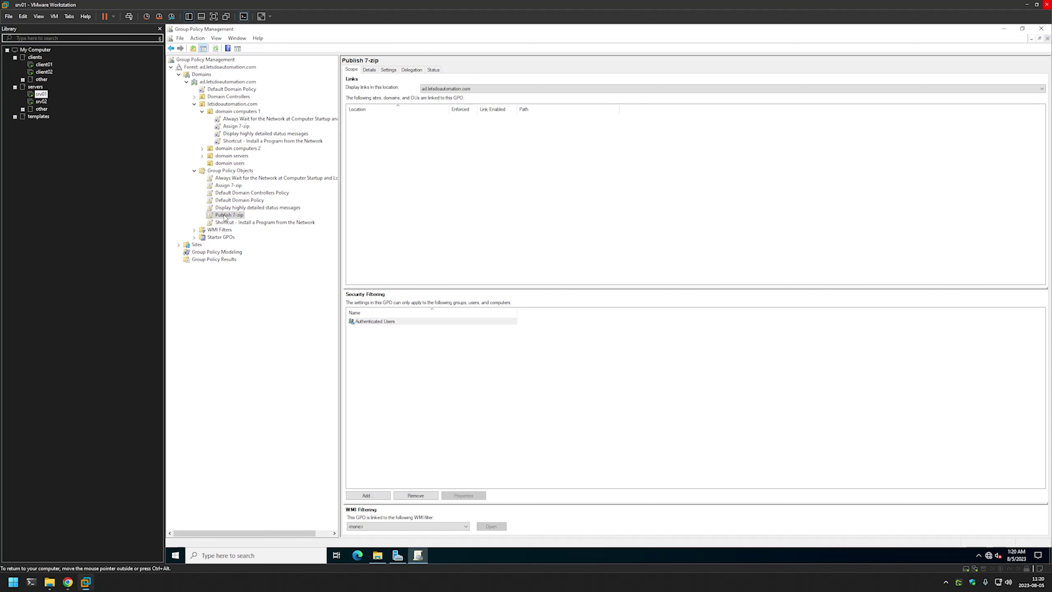
drag(225, 216, 223, 163)
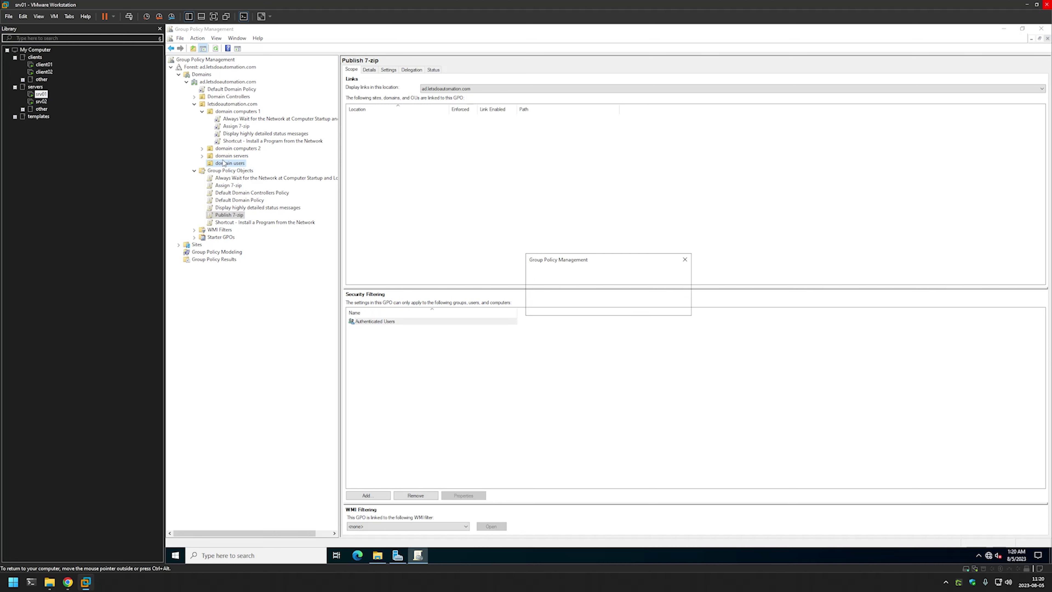
click(634, 307)
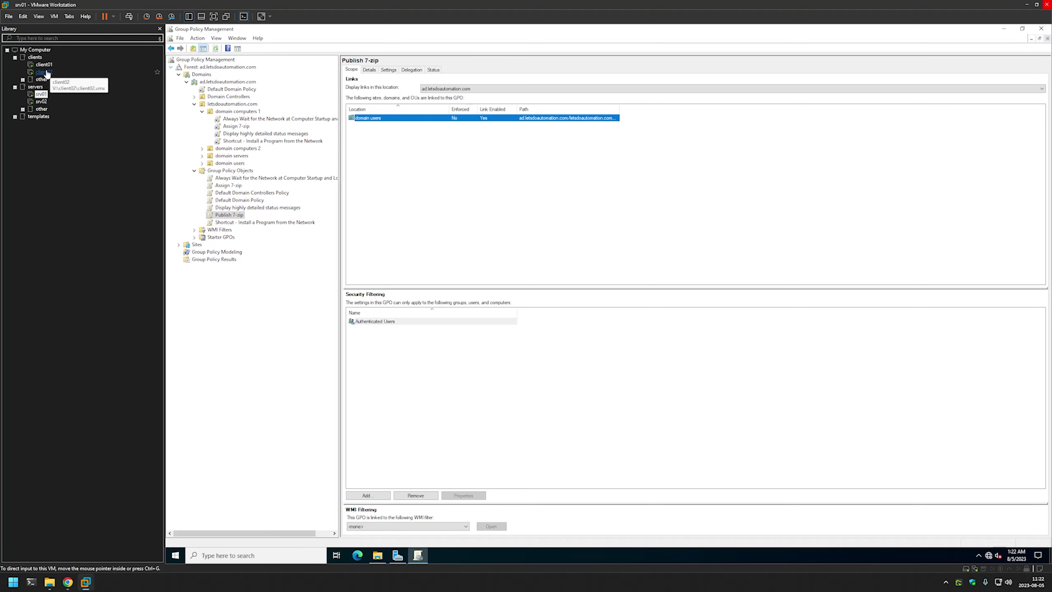
- Switch to the client02 virtual machine and check Control Panel's installed programs list for 7-Zip, closing the list when done
click(47, 73)
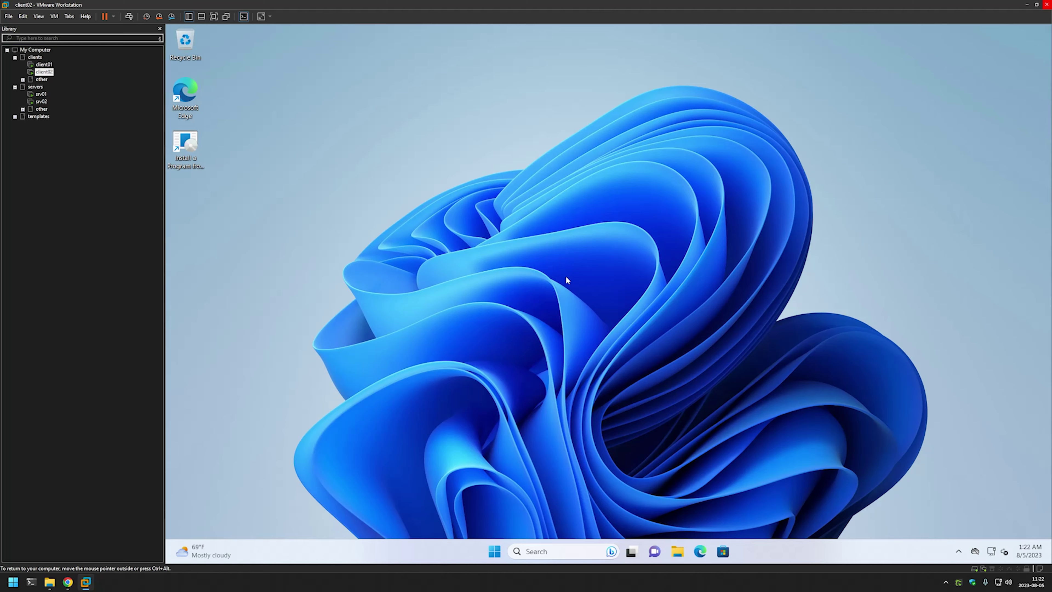
key(super+r)
text(control)
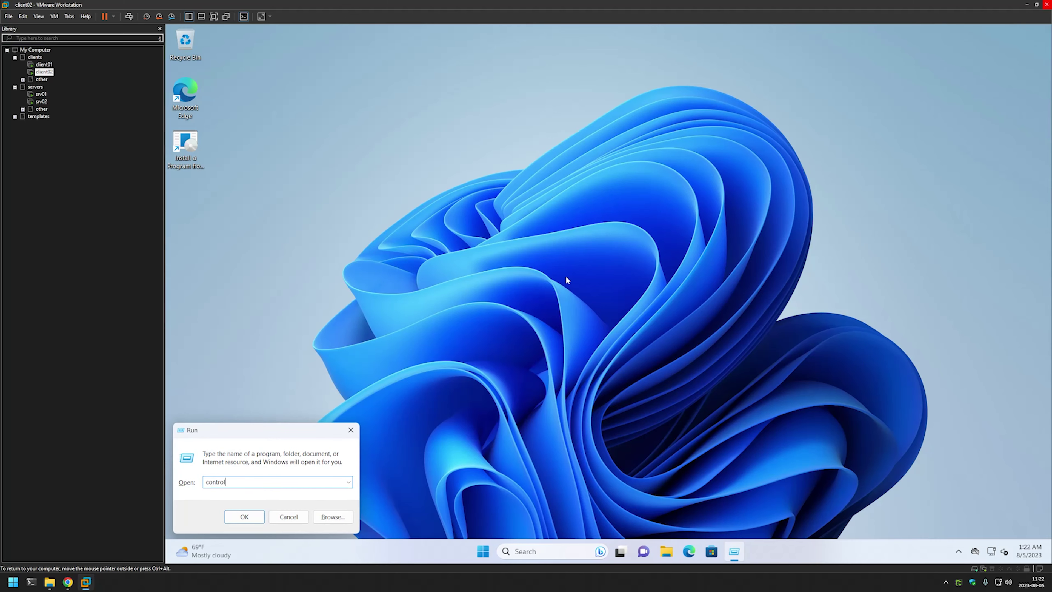
key(Return)
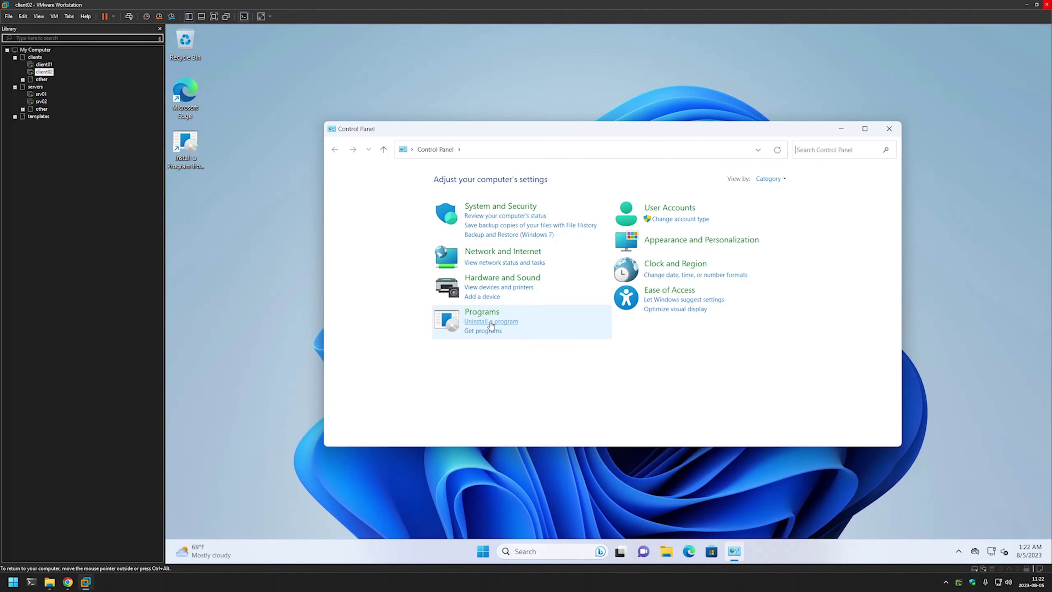
click(491, 323)
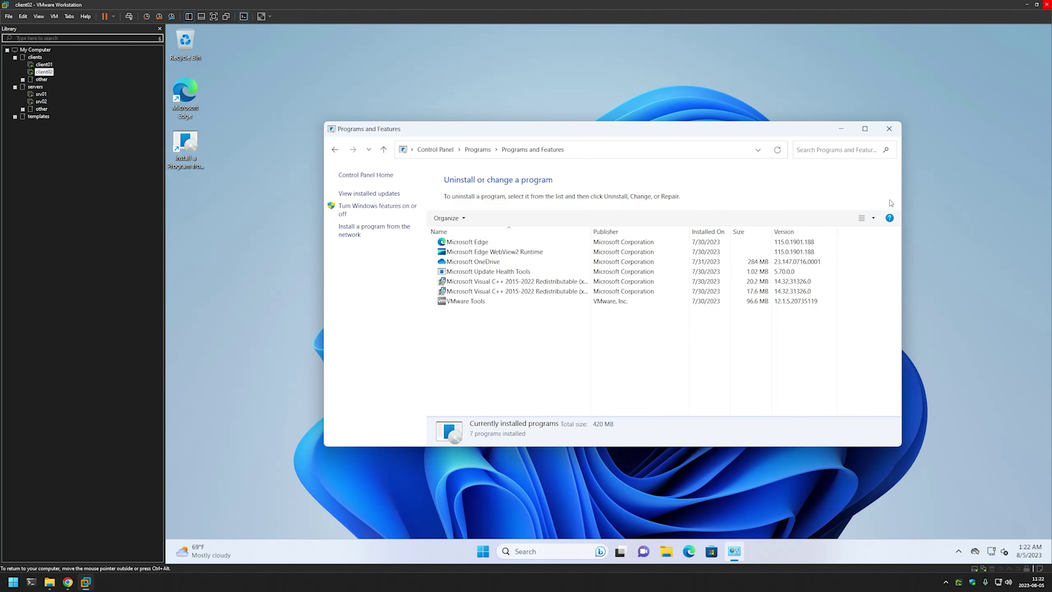
click(889, 129)
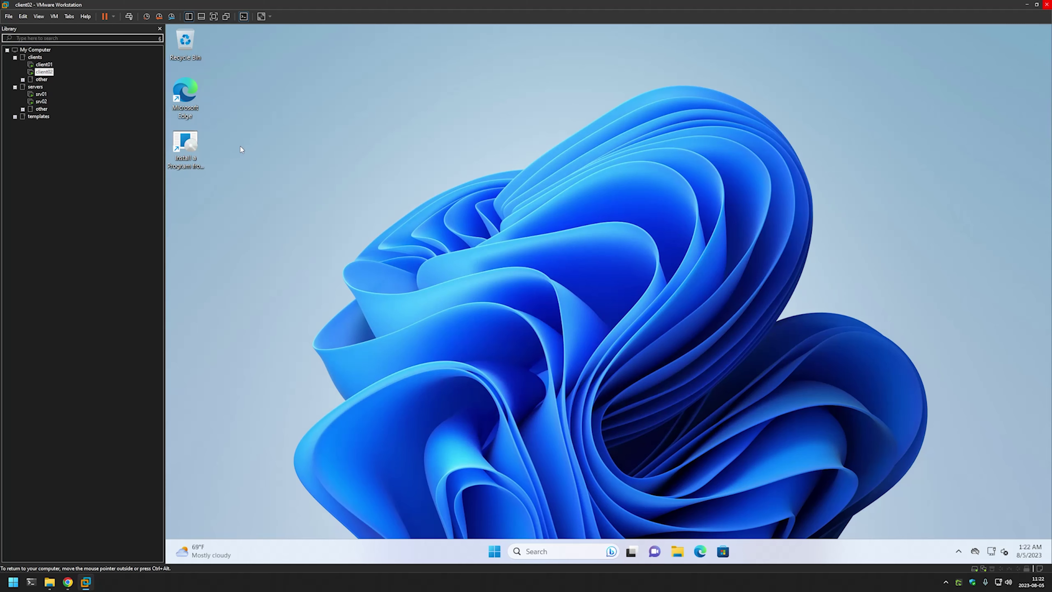
- Open the Install a Program from the Network list and refresh it after running gpupdate in a command prompt
double_click(186, 144)
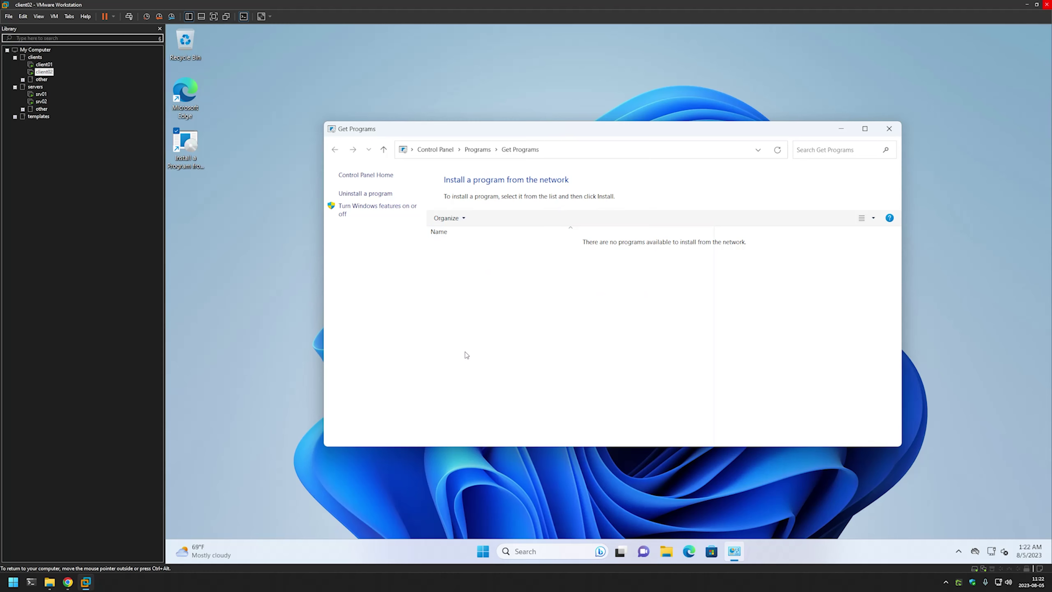
key(super+r)
text(cmd)
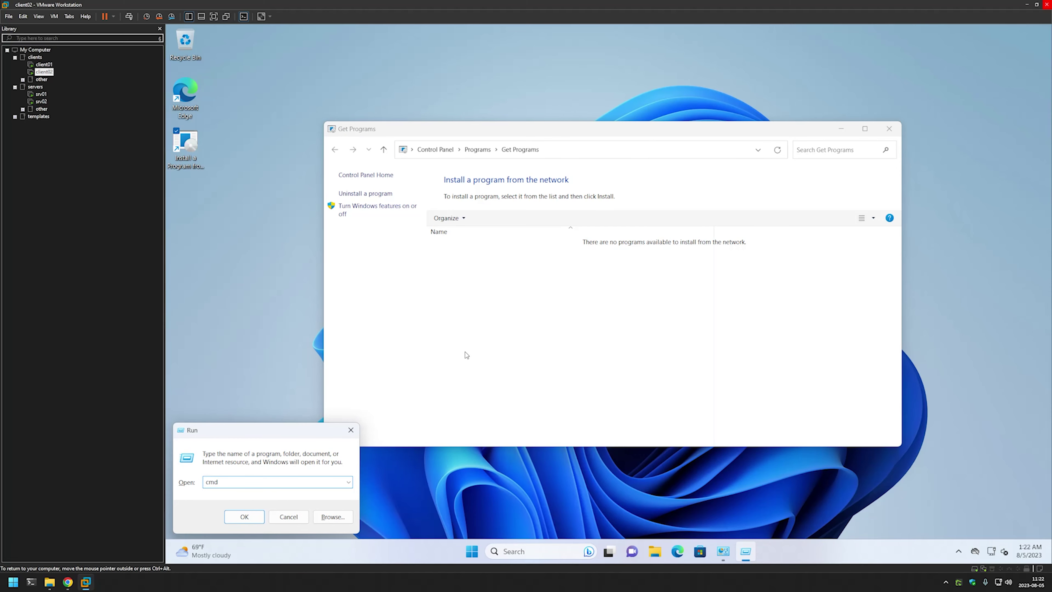
key(Return)
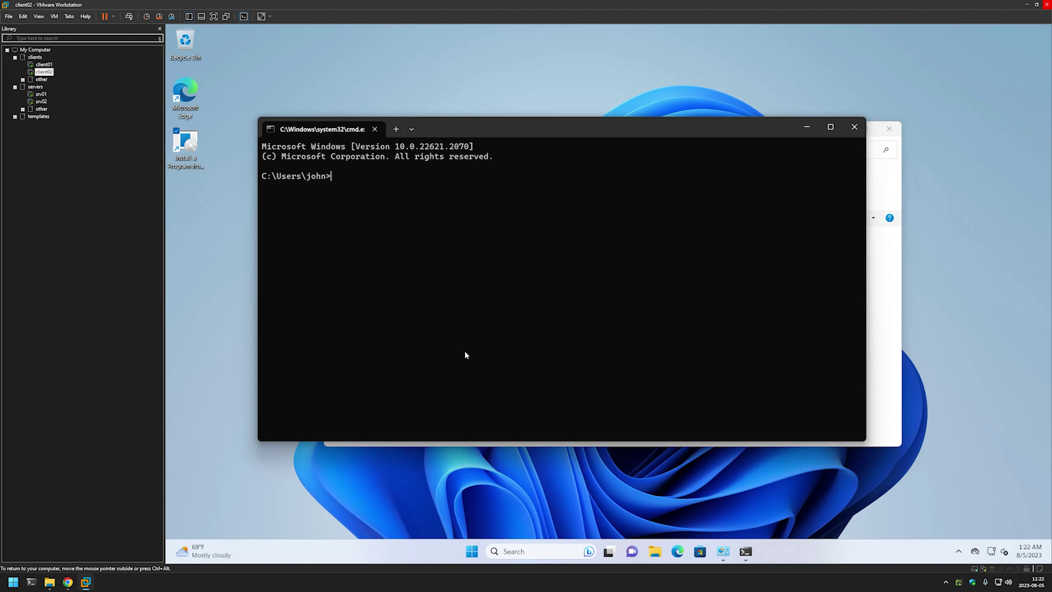
text(gpu)
text(date)
key(Return)
click(468, 167)
right_click(482, 247)
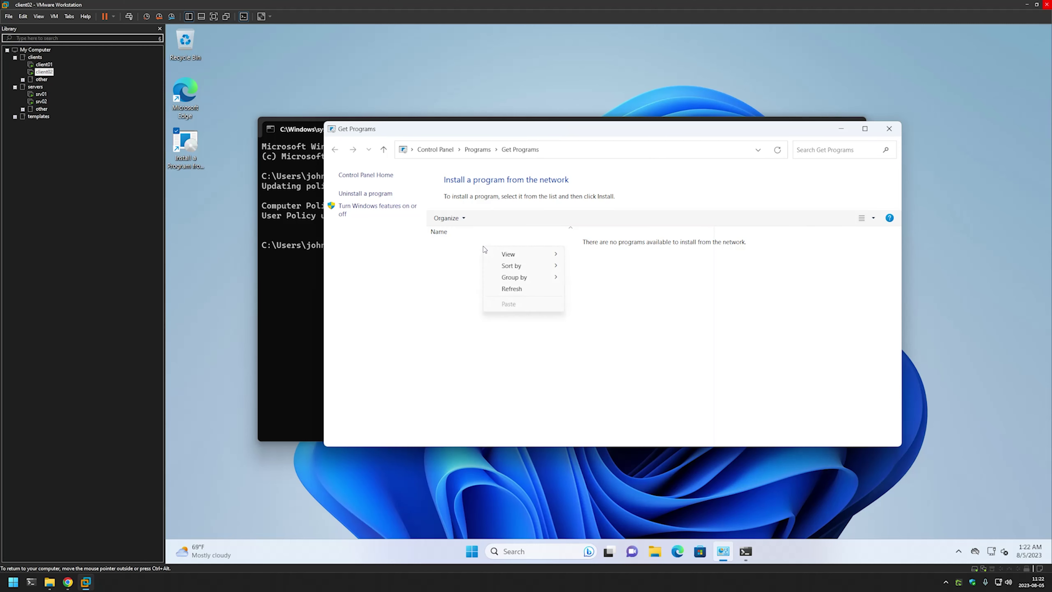
click(512, 289)
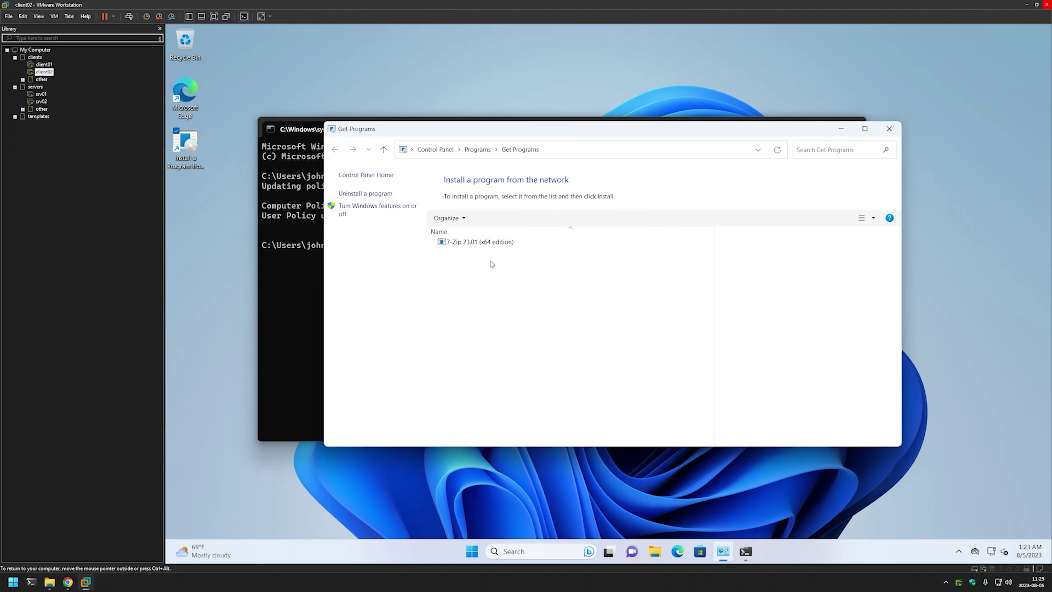
- Install 7-Zip 23.01 (x64 edition) from the network and select its entry in the installed programs list
double_click(471, 244)
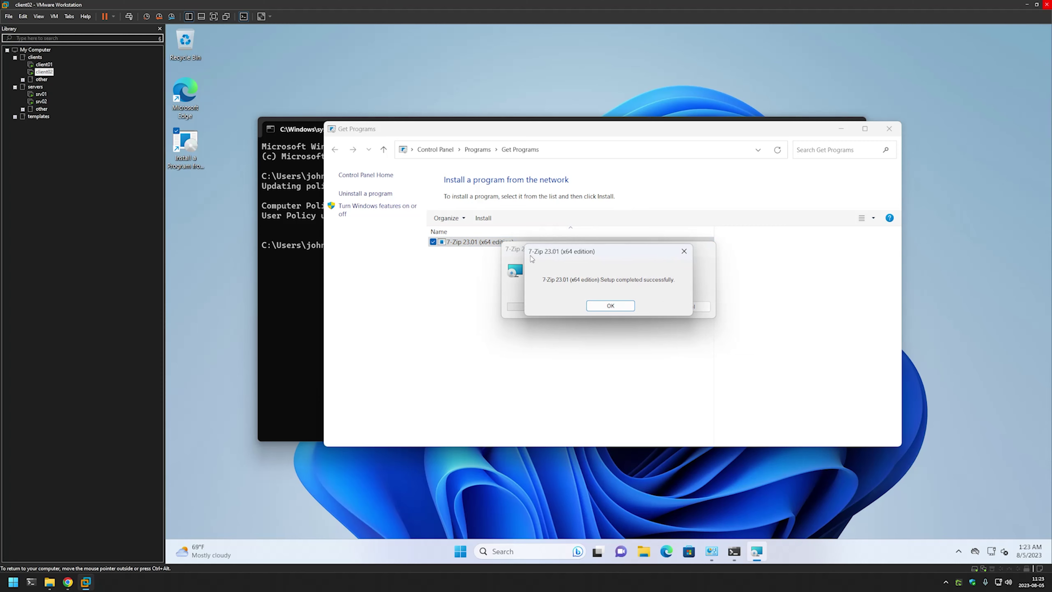
click(623, 303)
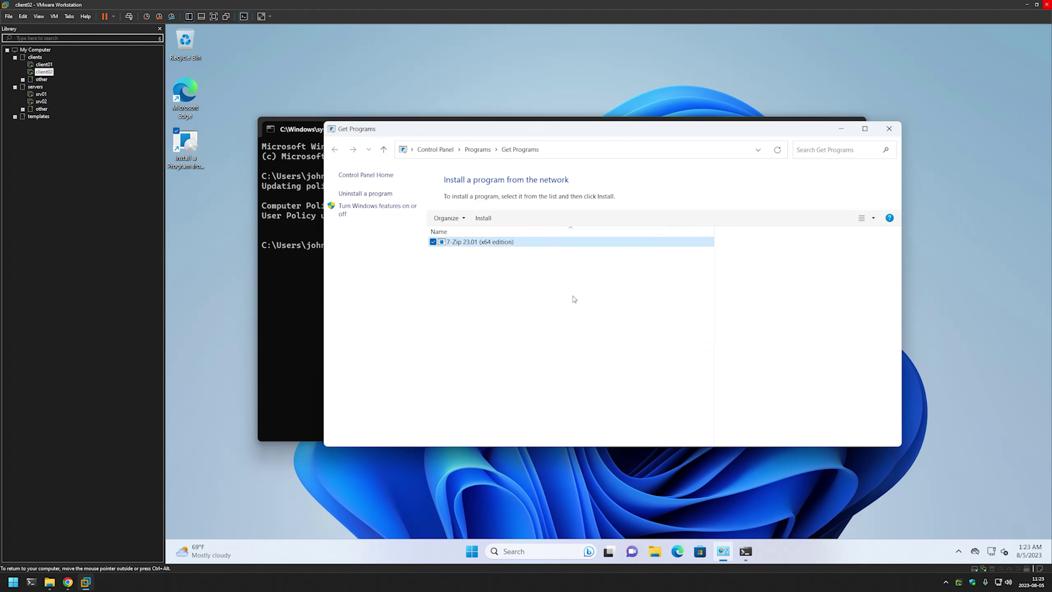
click(382, 195)
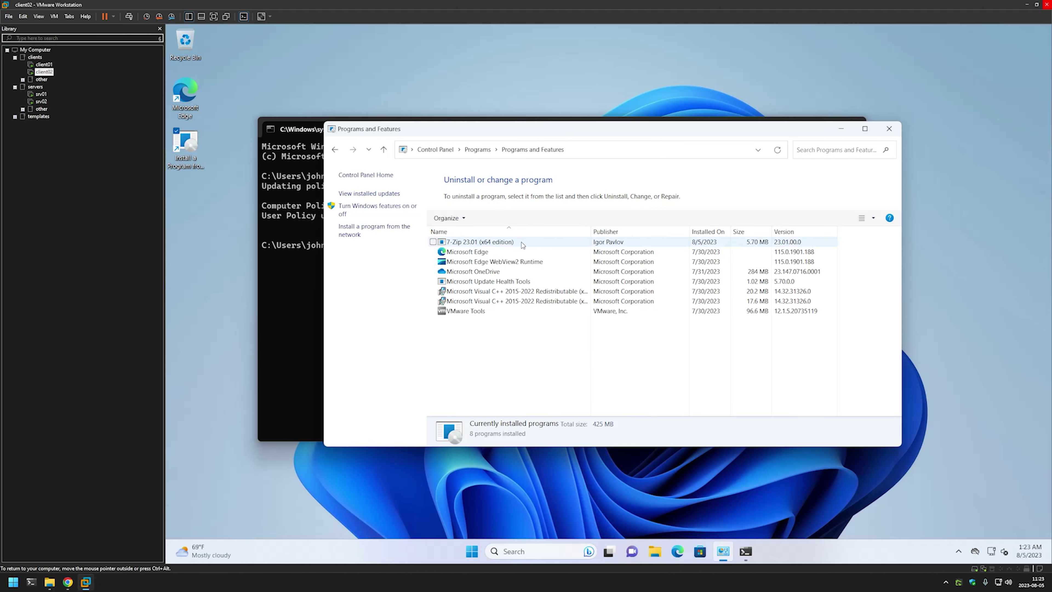
click(503, 244)
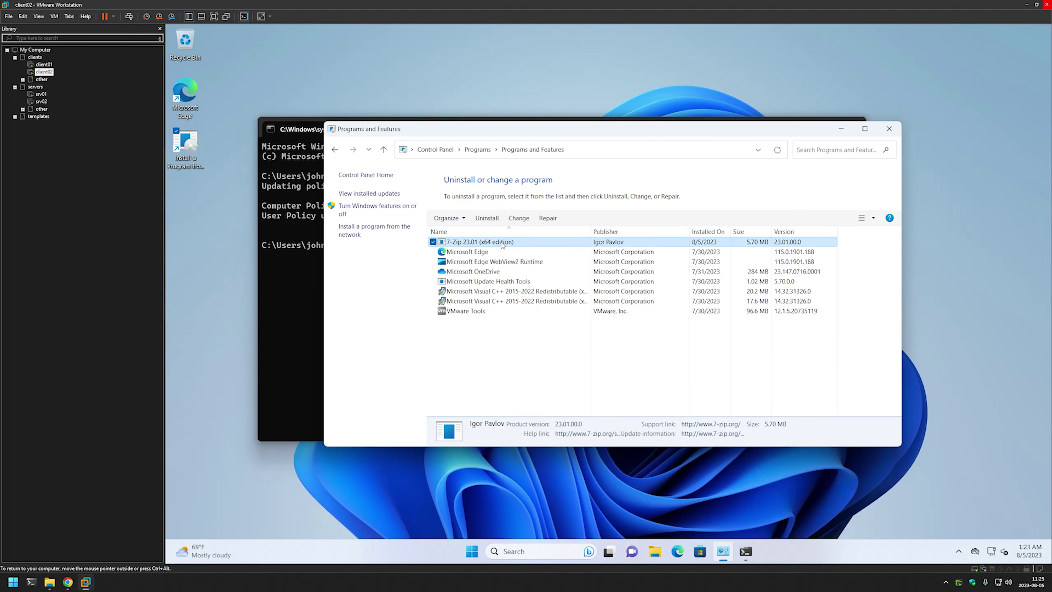